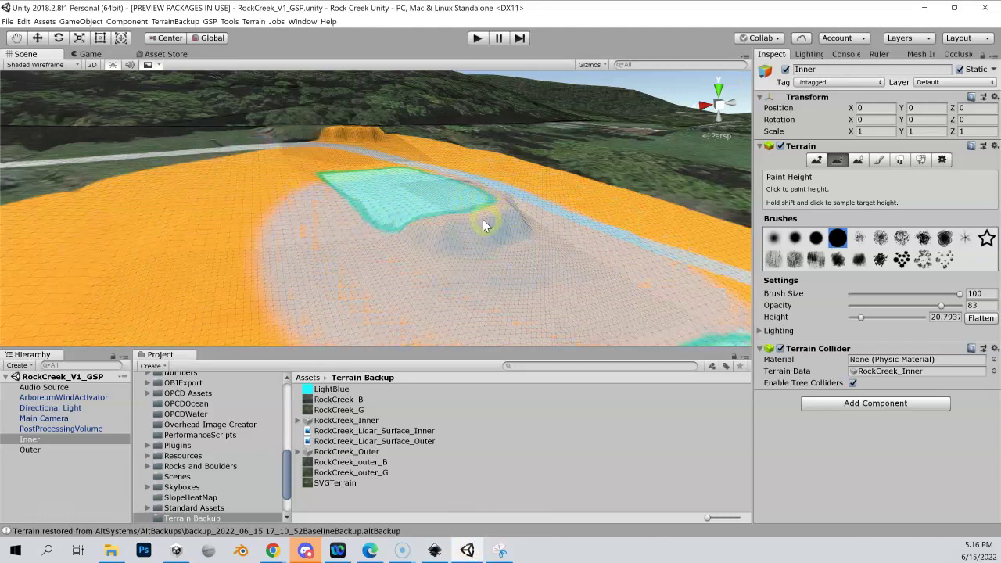
{"action": "key", "text": "ctrl+z"}
{"action": "key", "text": "ctrl+z"}
{"action": "key", "text": "ctrl+z"}
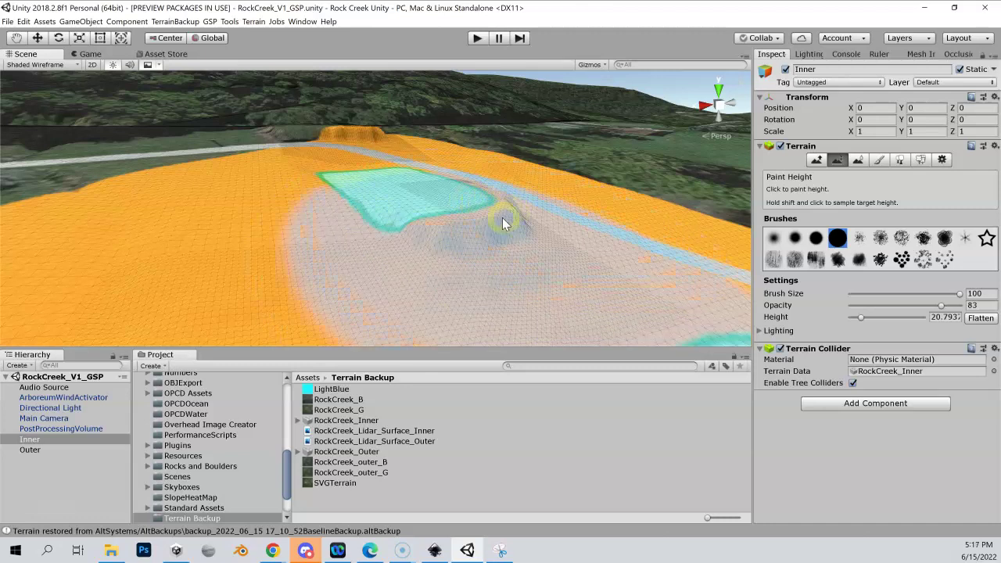
{"action": "mouse_move", "coordinate": [478, 173]}
{"action": "left_mouse_down"}
{"action": "mouse_move", "coordinate": [485, 229]}
{"action": "mouse_move", "coordinate": [465, 236]}
{"action": "mouse_move", "coordinate": [405, 217]}
{"action": "left_mouse_up"}
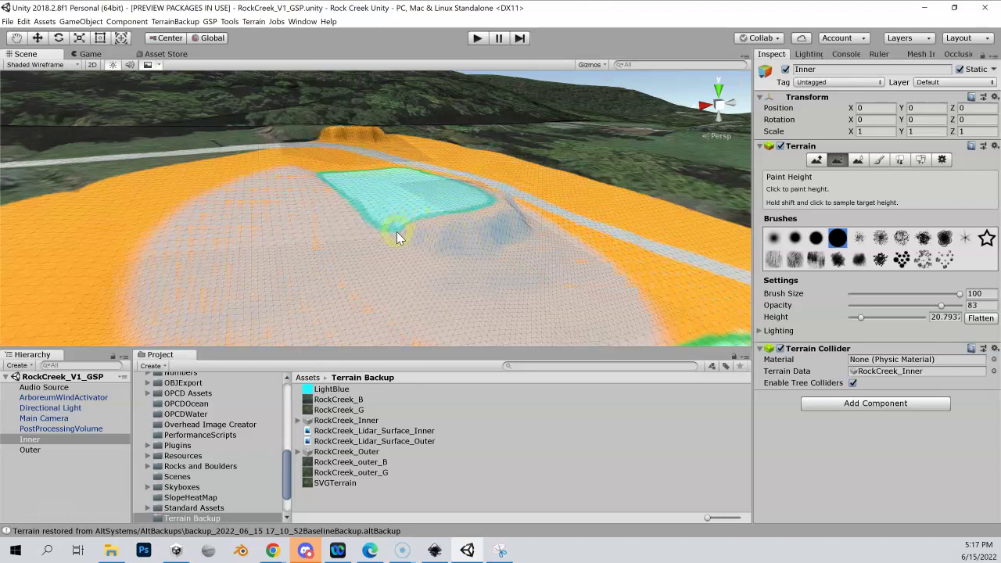
{"action": "key", "text": "ctrl+z"}
{"action": "key", "text": "ctrl+z"}
{"action": "mouse_move", "coordinate": [483, 182]}
{"action": "left_mouse_down"}
{"action": "mouse_move", "coordinate": [452, 176]}
{"action": "mouse_move", "coordinate": [337, 174]}
{"action": "mouse_move", "coordinate": [346, 194]}
{"action": "mouse_move", "coordinate": [378, 211]}
{"action": "mouse_move", "coordinate": [458, 205]}
{"action": "mouse_move", "coordinate": [375, 176]}
{"action": "left_mouse_up"}
{"action": "right_click_drag", "start_coordinate": [419, 211], "coordinate": [524, 245], "text": "alt"}
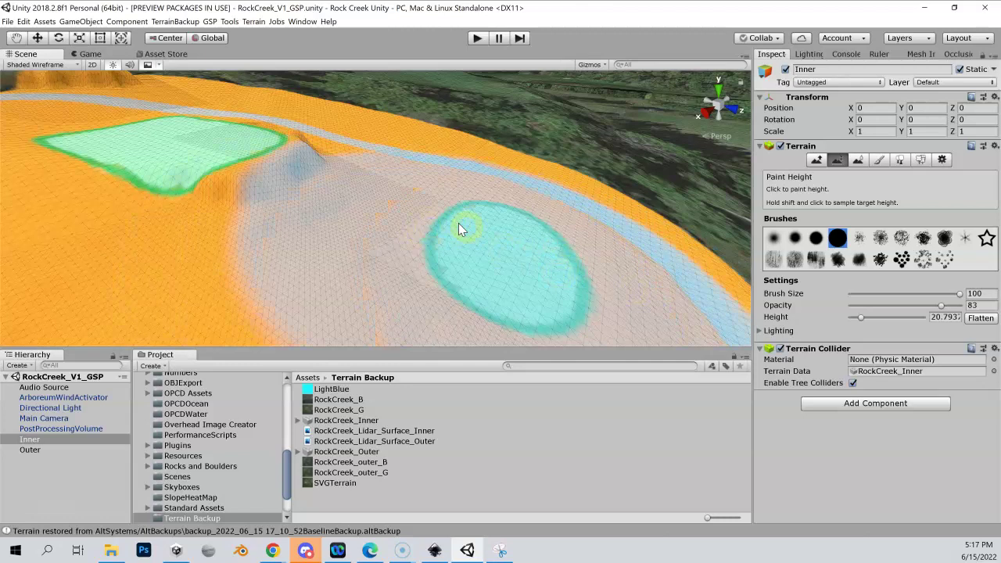
{"action": "right_click_drag", "start_coordinate": [442, 201], "coordinate": [336, 184]}
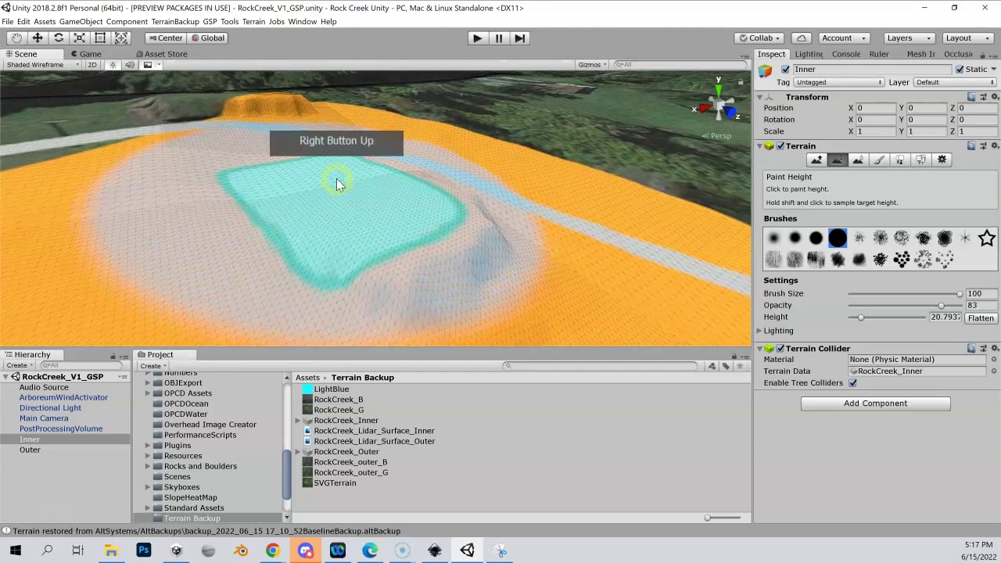
Select the Inner terrain and review its Raise/Lower Terrain, Paint Height and Smooth Height tools.
{"action": "left_click", "coordinate": [28, 440]}
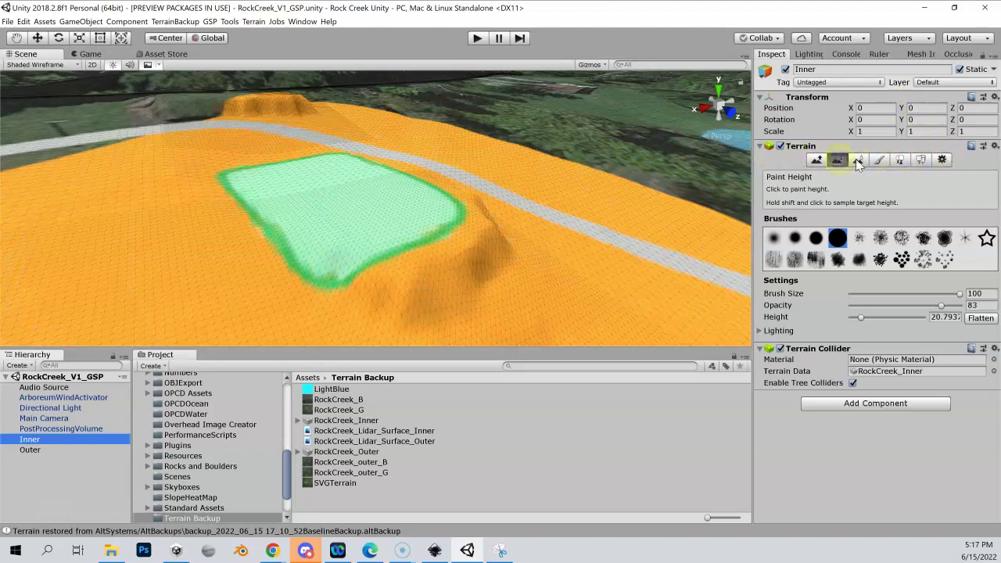
{"action": "left_click", "coordinate": [762, 58]}
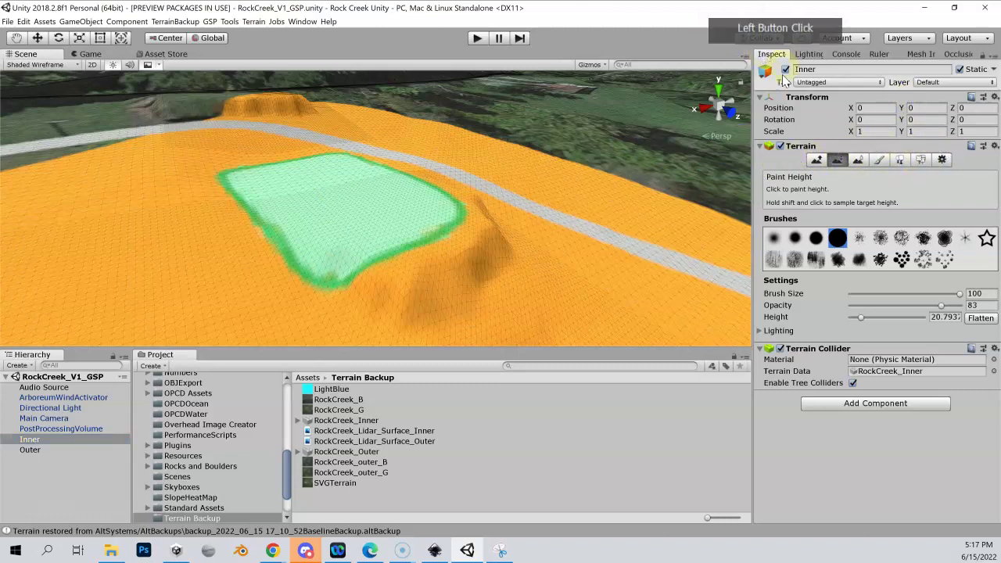
{"action": "left_click", "coordinate": [817, 161]}
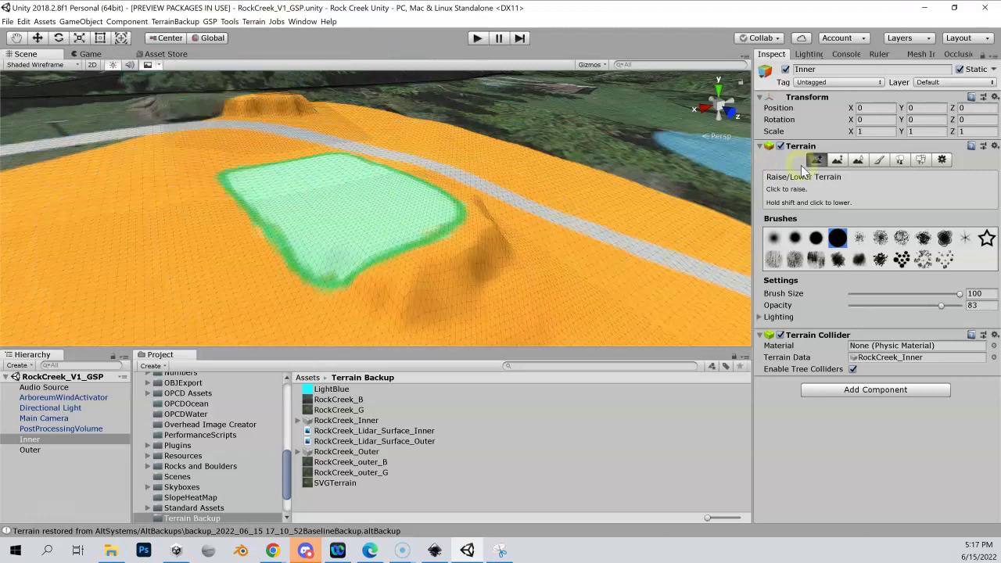
{"action": "left_click", "coordinate": [841, 160]}
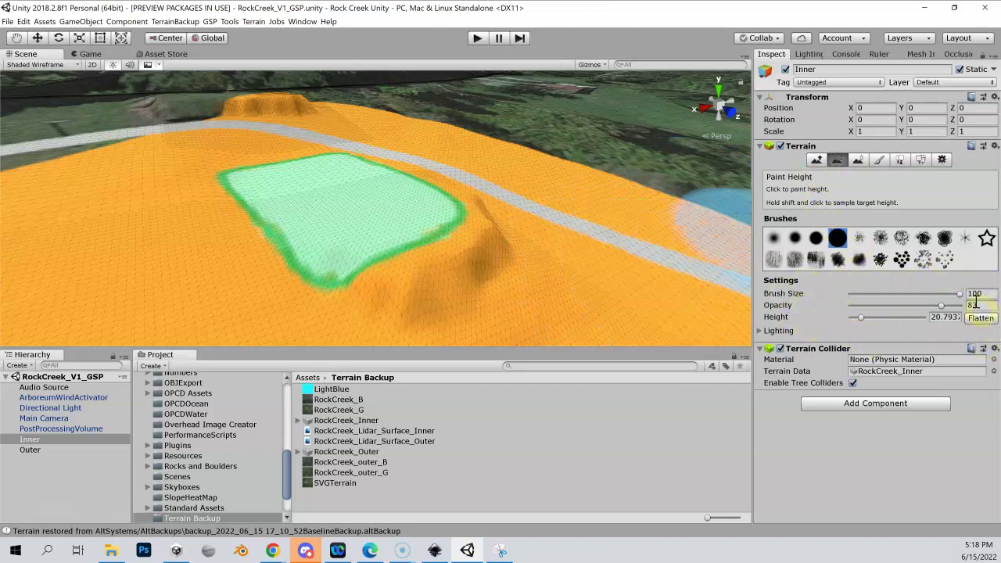
{"action": "left_click", "coordinate": [859, 161]}
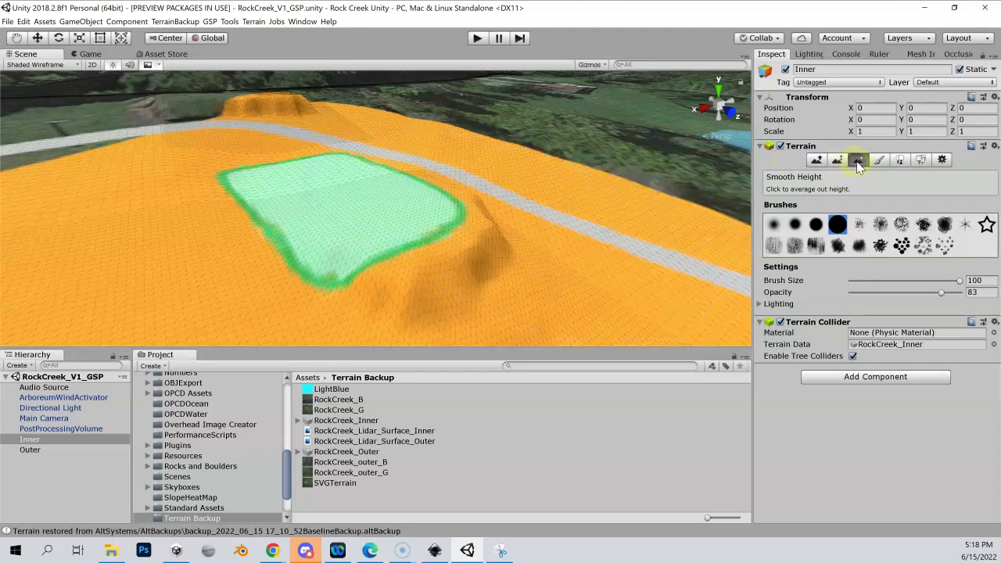
{"action": "left_click", "coordinate": [836, 160]}
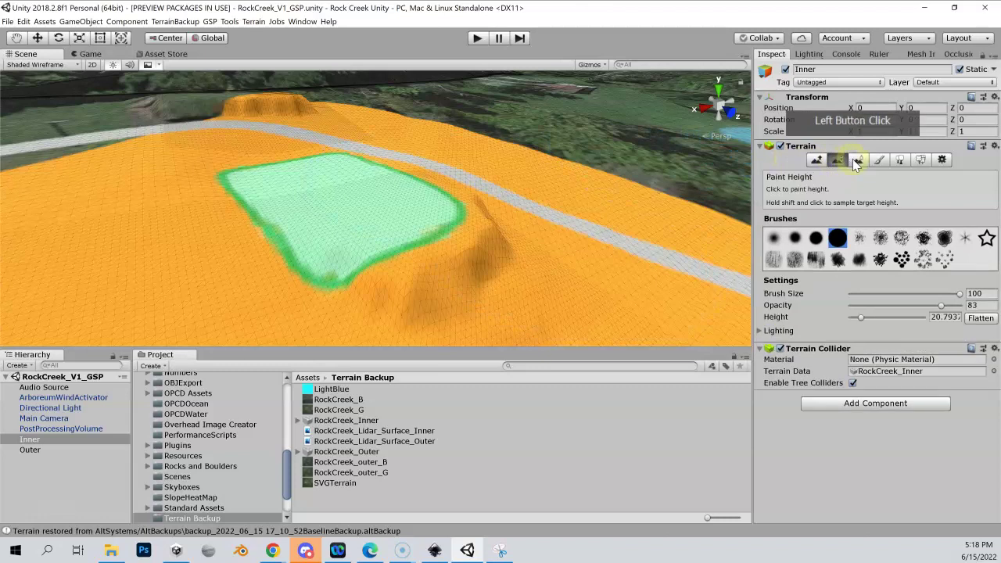
Choose Smooth Height with the hard-edged round brush and preview its footprint on the terrain beyond the path.
{"action": "left_click", "coordinate": [857, 160]}
{"action": "left_click", "coordinate": [837, 225]}
{"action": "left_click", "coordinate": [837, 225]}
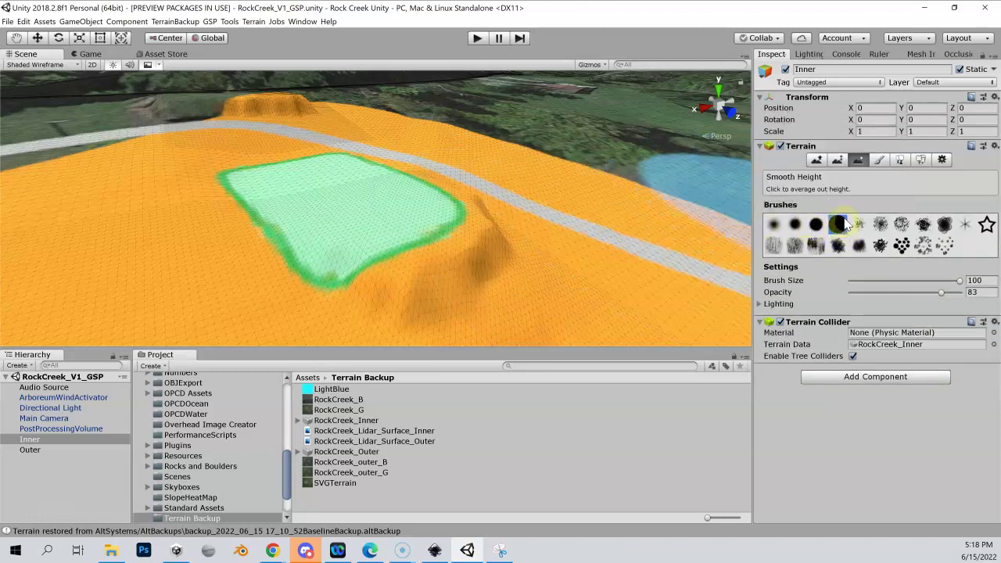
{"action": "left_click_drag", "start_coordinate": [591, 206], "coordinate": [601, 187]}
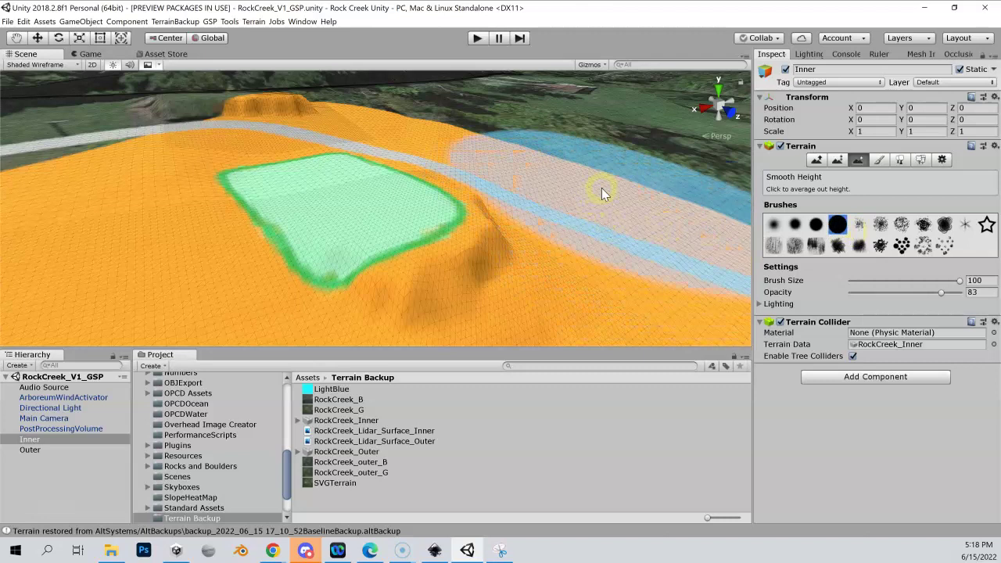
{"action": "left_click_drag", "start_coordinate": [601, 188], "coordinate": [621, 192]}
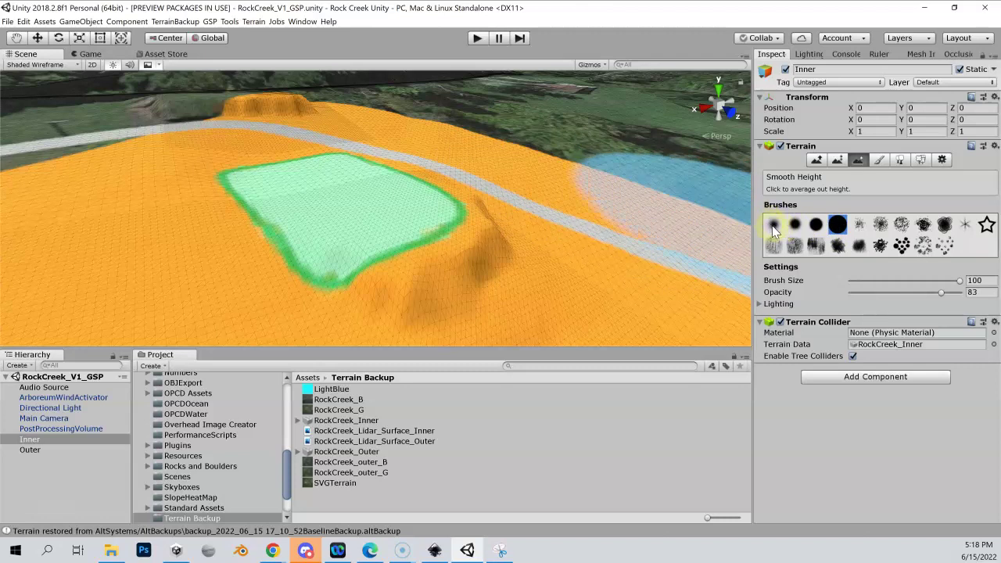
{"action": "mouse_move", "coordinate": [727, 220]}
{"action": "left_mouse_down"}
{"action": "mouse_move", "coordinate": [500, 218]}
{"action": "mouse_move", "coordinate": [476, 215]}
{"action": "mouse_move", "coordinate": [482, 200]}
{"action": "mouse_move", "coordinate": [565, 216]}
{"action": "mouse_move", "coordinate": [467, 205]}
{"action": "mouse_move", "coordinate": [675, 217]}
{"action": "left_mouse_up"}
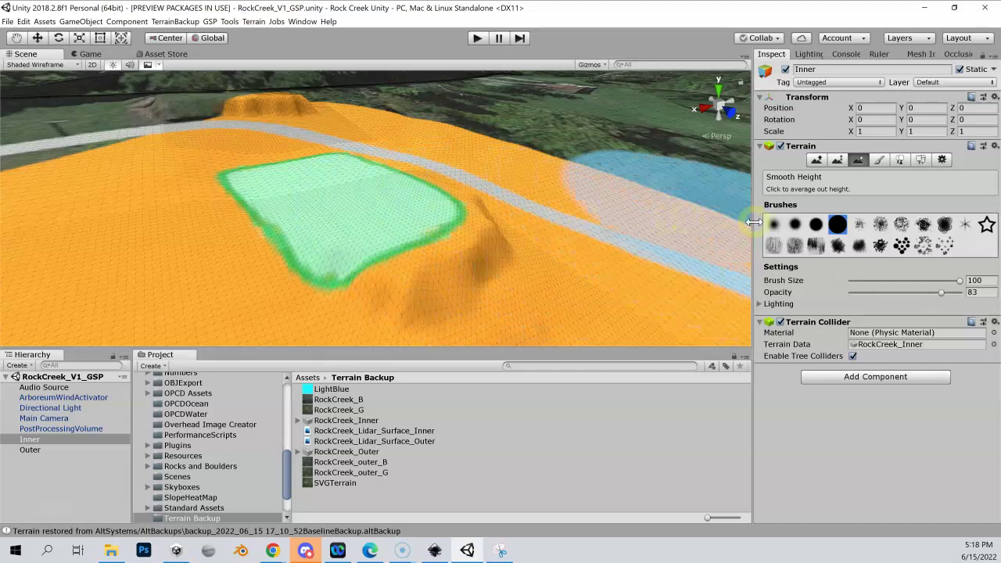
{"action": "left_click", "coordinate": [837, 226]}
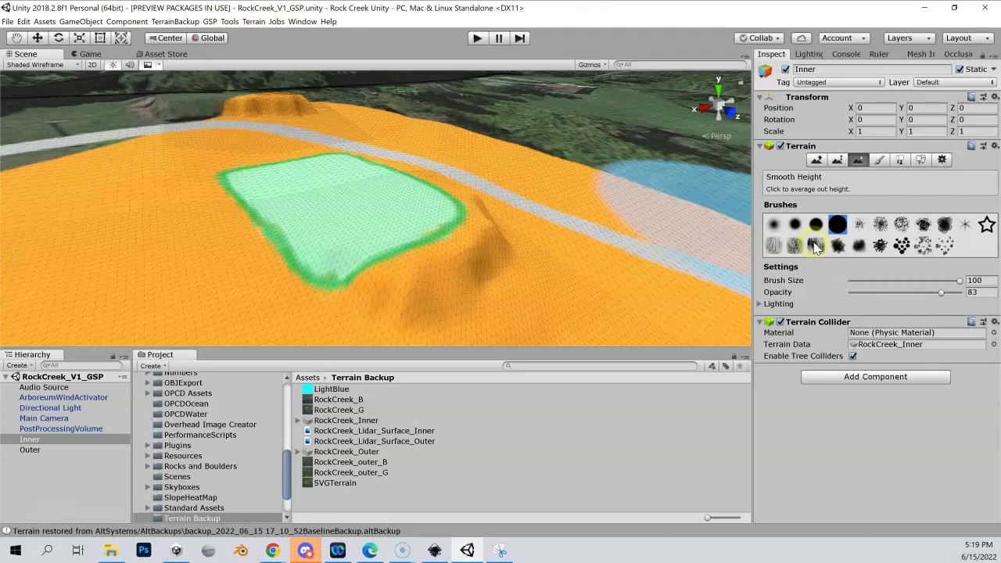
Set up Paint Height with the second soft round brush, brush size 33 and opacity 45.
{"action": "left_click", "coordinate": [837, 159]}
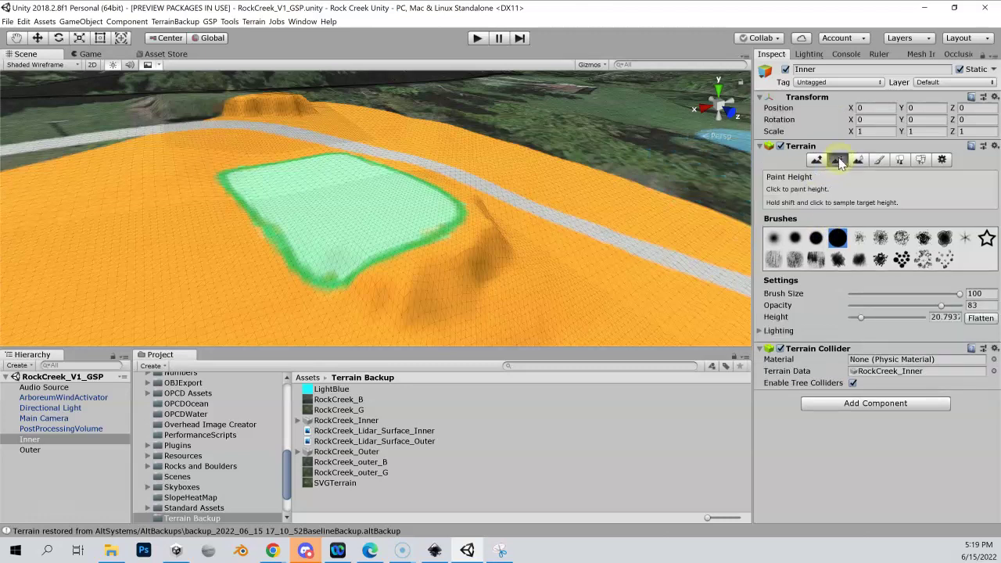
{"action": "mouse_move", "coordinate": [696, 164]}
{"action": "left_mouse_down"}
{"action": "mouse_move", "coordinate": [555, 183]}
{"action": "mouse_move", "coordinate": [304, 185]}
{"action": "mouse_move", "coordinate": [366, 186]}
{"action": "mouse_move", "coordinate": [352, 179]}
{"action": "mouse_move", "coordinate": [378, 152]}
{"action": "mouse_move", "coordinate": [304, 179]}
{"action": "mouse_move", "coordinate": [365, 154]}
{"action": "mouse_move", "coordinate": [325, 200]}
{"action": "mouse_move", "coordinate": [368, 166]}
{"action": "mouse_move", "coordinate": [348, 181]}
{"action": "mouse_move", "coordinate": [399, 189]}
{"action": "mouse_move", "coordinate": [359, 172]}
{"action": "mouse_move", "coordinate": [365, 189]}
{"action": "mouse_move", "coordinate": [290, 179]}
{"action": "mouse_move", "coordinate": [268, 239]}
{"action": "mouse_move", "coordinate": [380, 261]}
{"action": "mouse_move", "coordinate": [426, 187]}
{"action": "mouse_move", "coordinate": [275, 163]}
{"action": "left_mouse_up"}
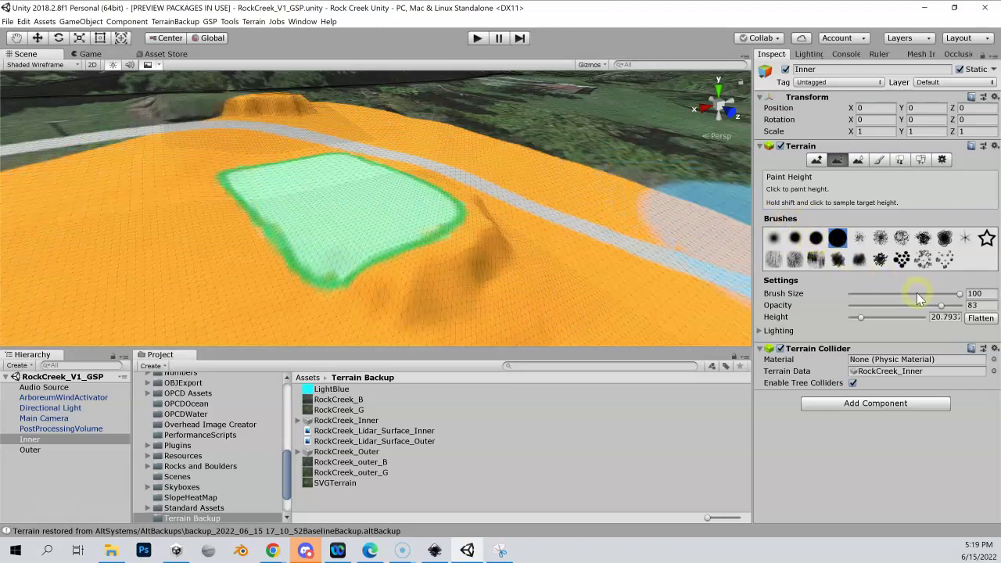
{"action": "left_click_drag", "start_coordinate": [958, 294], "coordinate": [890, 295]}
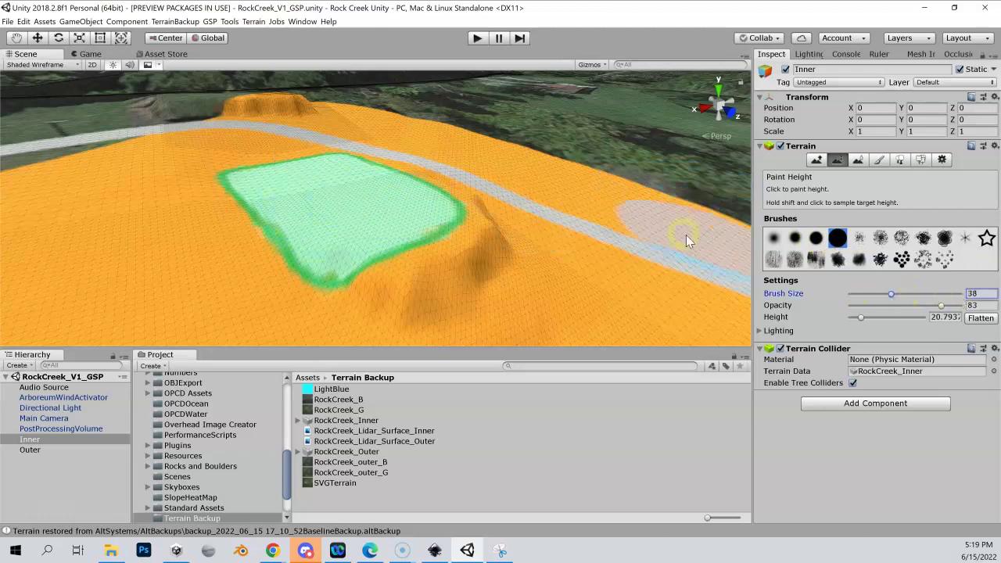
{"action": "left_click_drag", "start_coordinate": [893, 293], "coordinate": [884, 293]}
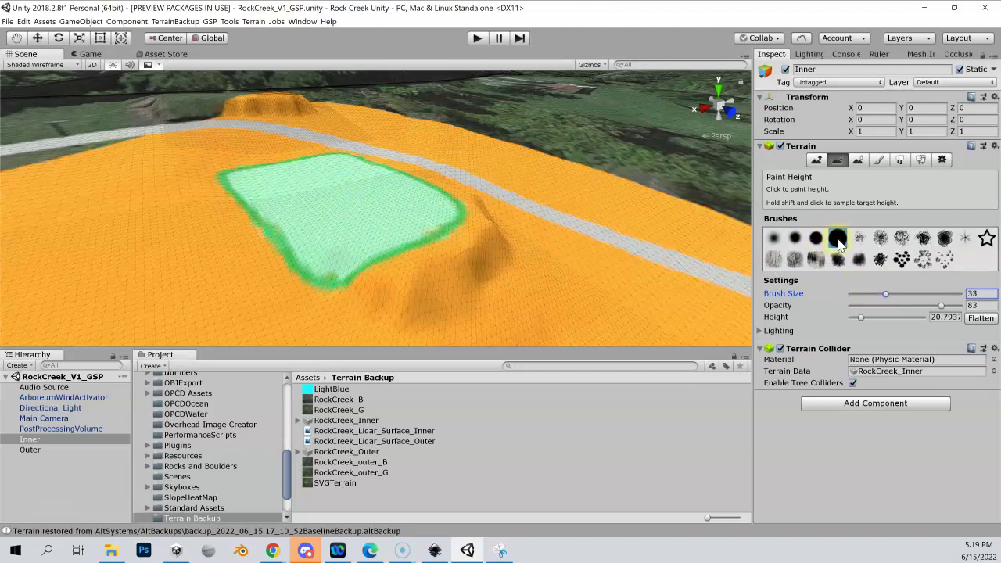
{"action": "left_click", "coordinate": [795, 239]}
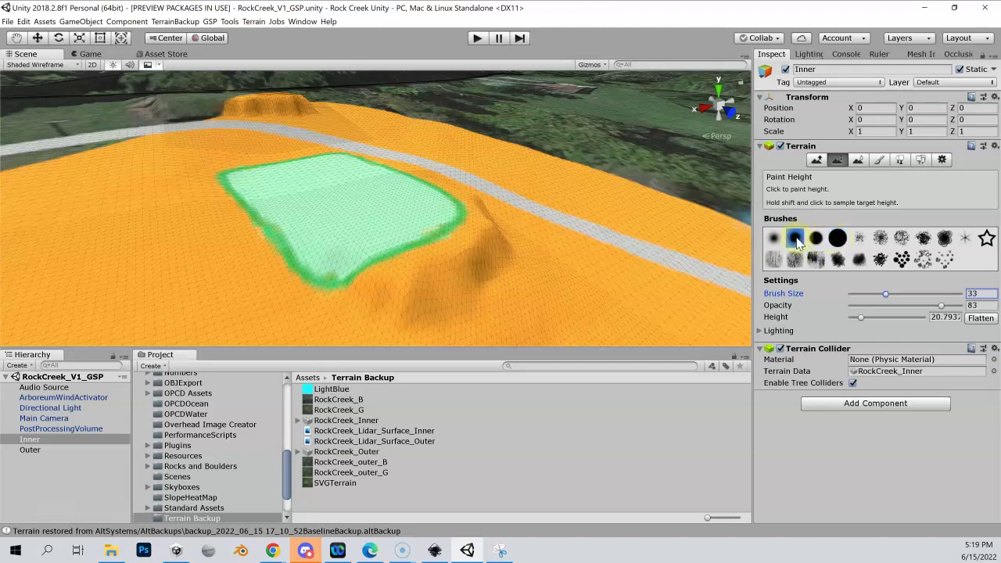
{"action": "left_click_drag", "start_coordinate": [359, 226], "coordinate": [437, 222]}
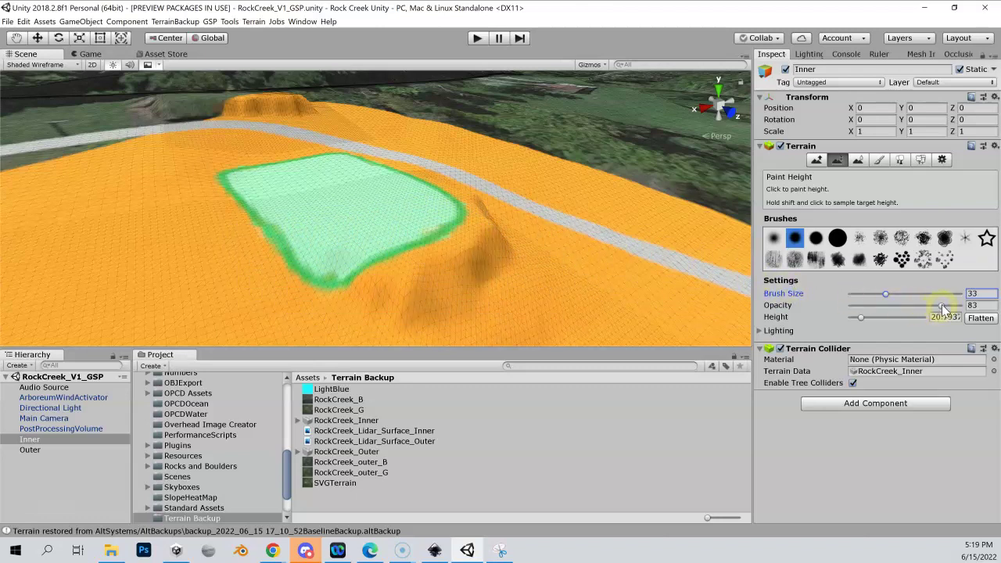
{"action": "left_click_drag", "start_coordinate": [942, 306], "coordinate": [900, 303]}
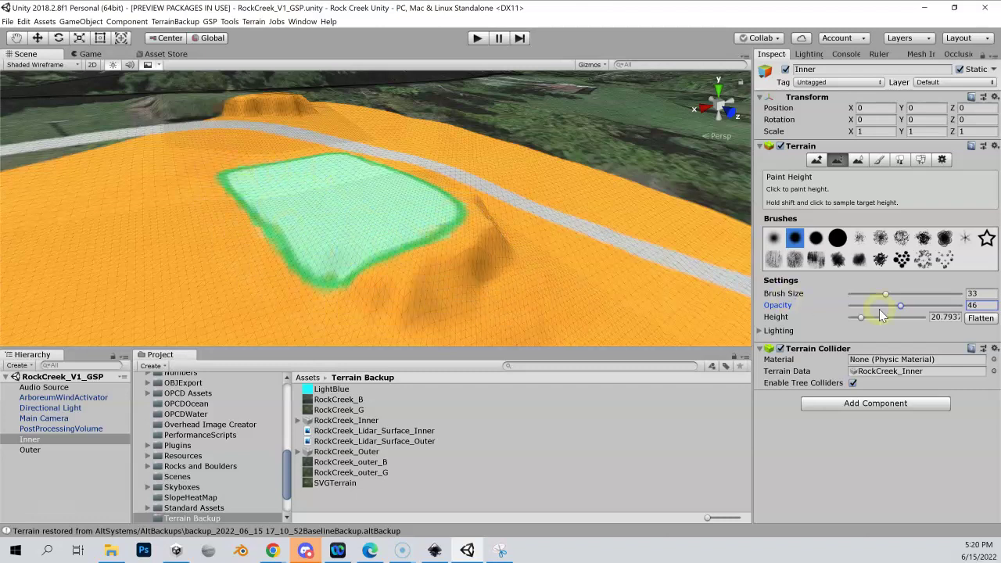
{"action": "left_click_drag", "start_coordinate": [900, 305], "coordinate": [901, 305]}
{"action": "mouse_move", "coordinate": [268, 188]}
{"action": "left_mouse_down"}
{"action": "mouse_move", "coordinate": [297, 233]}
{"action": "mouse_move", "coordinate": [366, 252]}
{"action": "mouse_move", "coordinate": [421, 212]}
{"action": "left_mouse_up"}
Sample the terrain height on the green and on the ground beside the path.
{"action": "key", "text": "shift"}
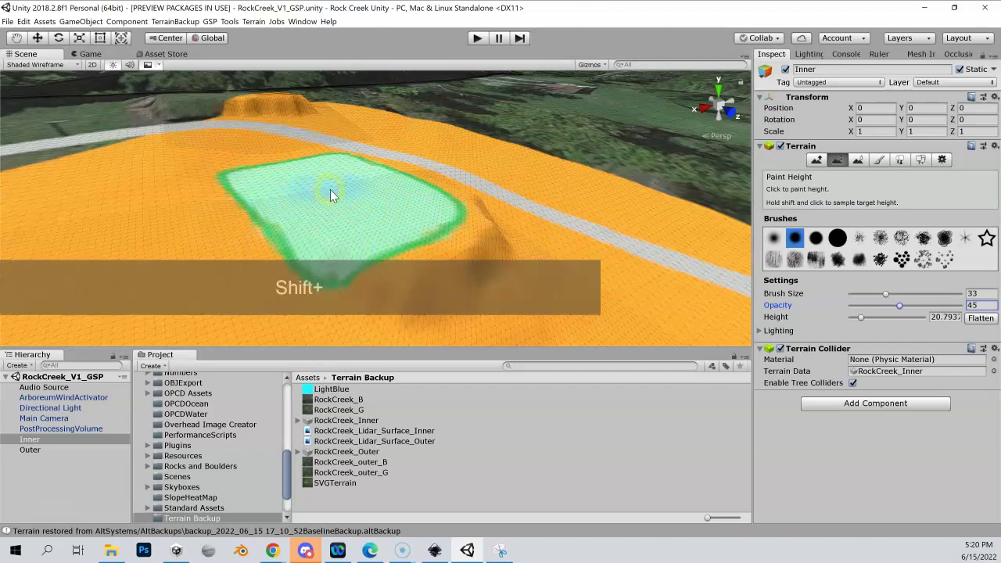
{"action": "left_click", "coordinate": [335, 191], "text": "shift"}
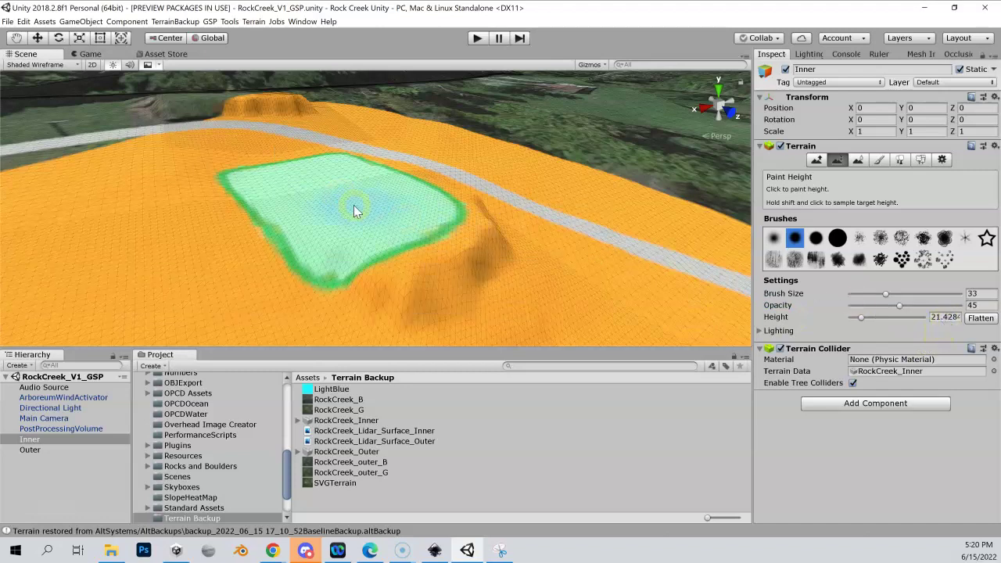
{"action": "key", "text": "shift"}
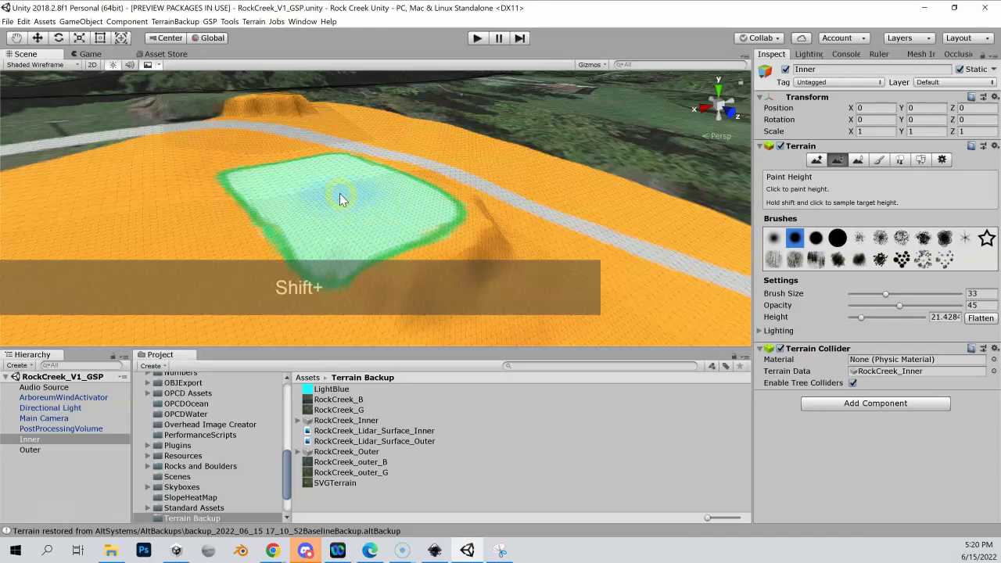
{"action": "left_click", "coordinate": [648, 278], "text": "shift"}
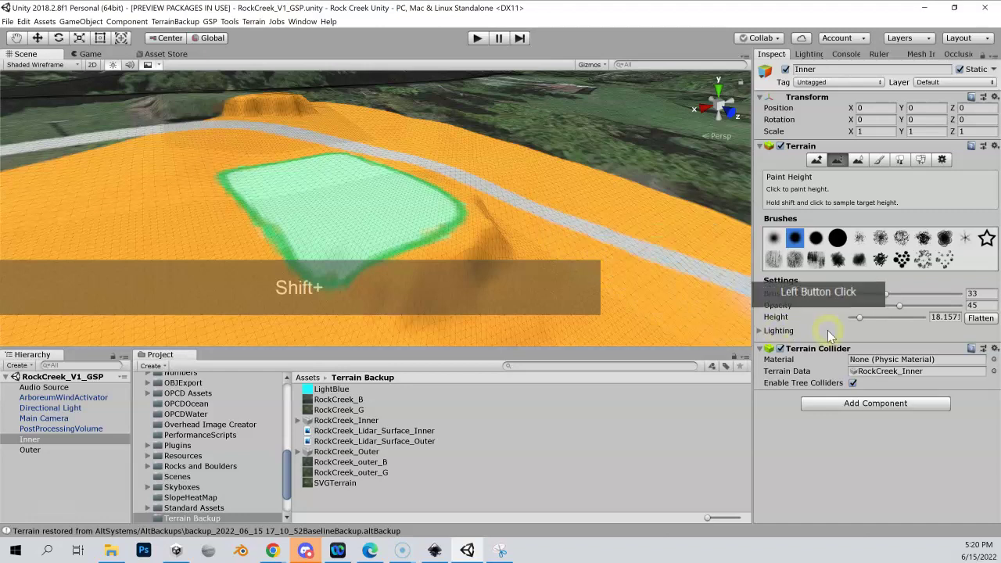
{"action": "left_click", "coordinate": [942, 318]}
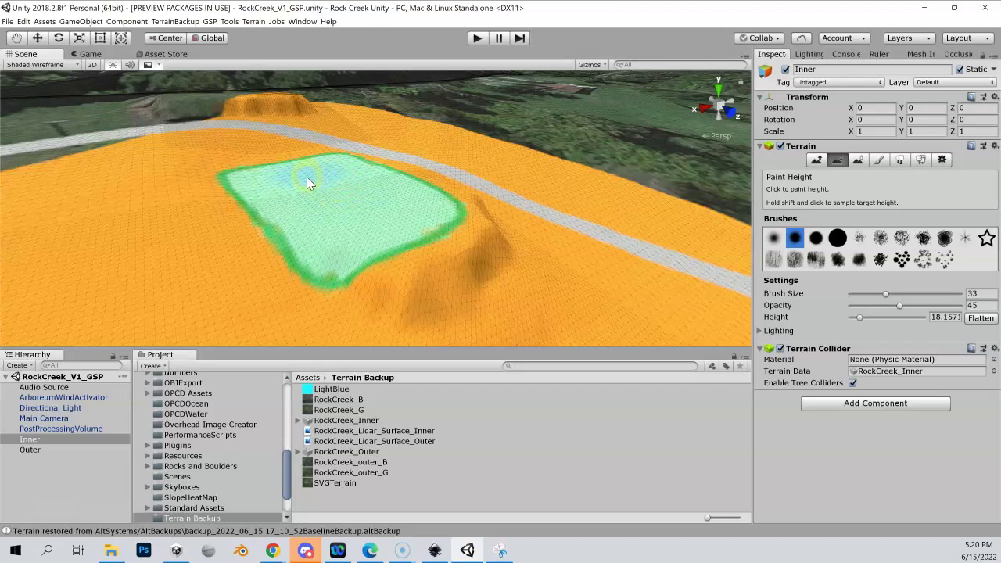
Sample the target height from the far part of the green and paint the terrain around its edge to that height.
{"action": "key", "text": "shift"}
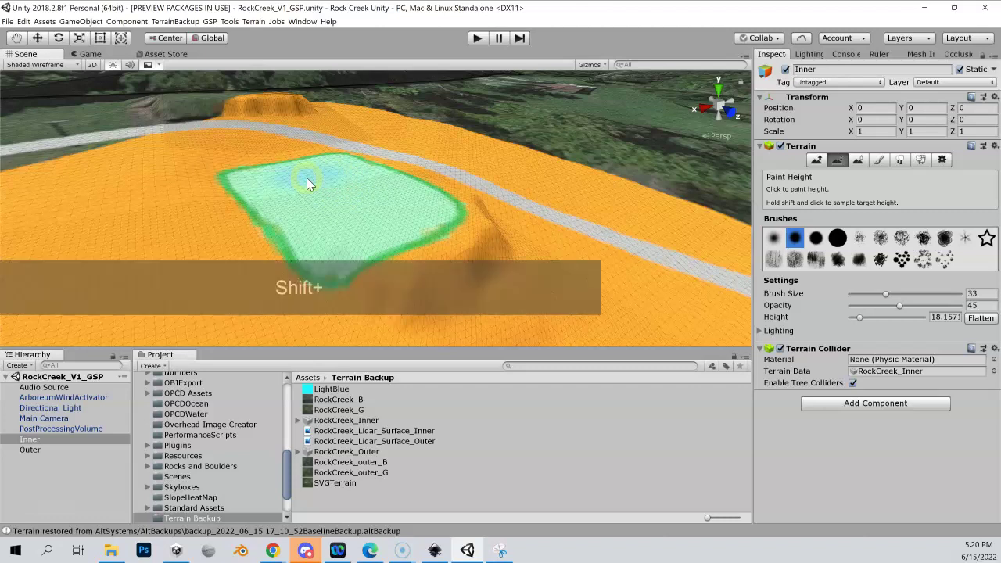
{"action": "left_click", "coordinate": [307, 178], "text": "shift"}
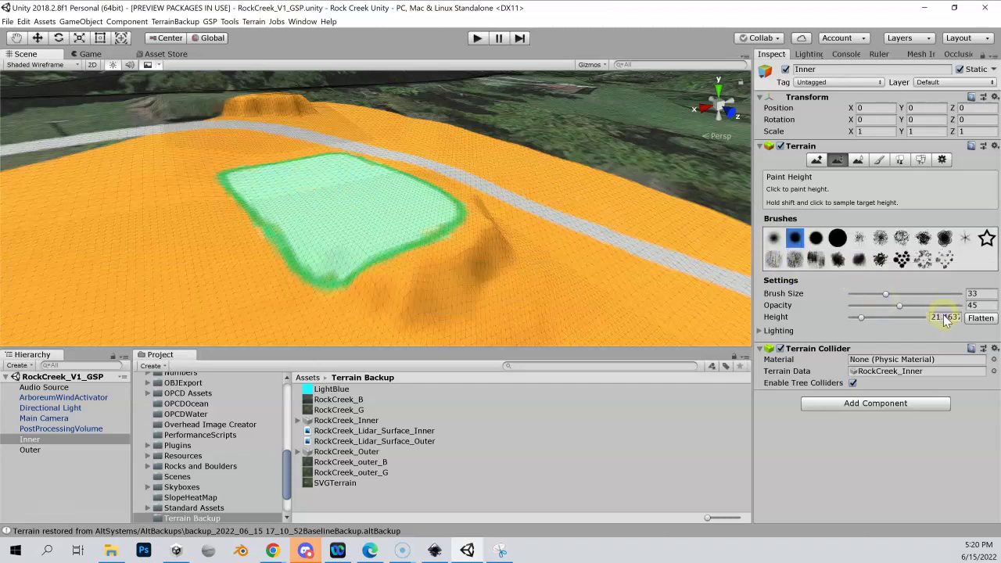
{"action": "mouse_move", "coordinate": [339, 185]}
{"action": "left_mouse_down"}
{"action": "mouse_move", "coordinate": [295, 202]}
{"action": "mouse_move", "coordinate": [303, 223]}
{"action": "mouse_move", "coordinate": [338, 233]}
{"action": "mouse_move", "coordinate": [414, 208]}
{"action": "mouse_move", "coordinate": [373, 172]}
{"action": "left_mouse_up"}
{"action": "mouse_move", "coordinate": [253, 220]}
{"action": "left_mouse_down"}
{"action": "mouse_move", "coordinate": [253, 205]}
{"action": "mouse_move", "coordinate": [302, 200]}
{"action": "mouse_move", "coordinate": [254, 183]}
{"action": "mouse_move", "coordinate": [276, 192]}
{"action": "left_mouse_up"}
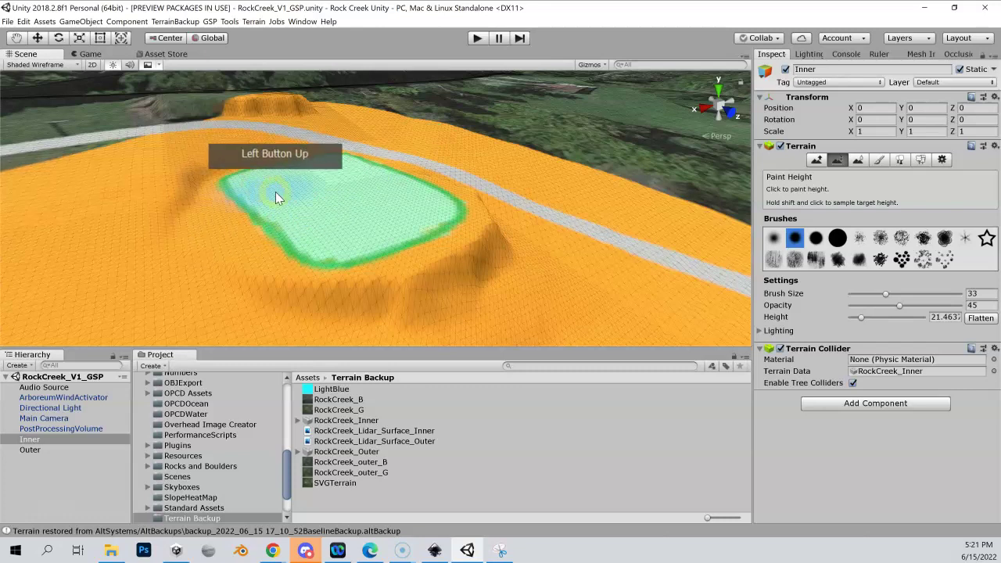
Extend the levelled ground around the green by painting its surrounding edges to the sampled target height.
{"action": "mouse_move", "coordinate": [284, 187]}
{"action": "right_mouse_down"}
{"action": "mouse_move", "coordinate": [288, 157]}
{"action": "mouse_move", "coordinate": [223, 127]}
{"action": "mouse_move", "coordinate": [232, 129]}
{"action": "mouse_move", "coordinate": [242, 238]}
{"action": "right_mouse_up"}
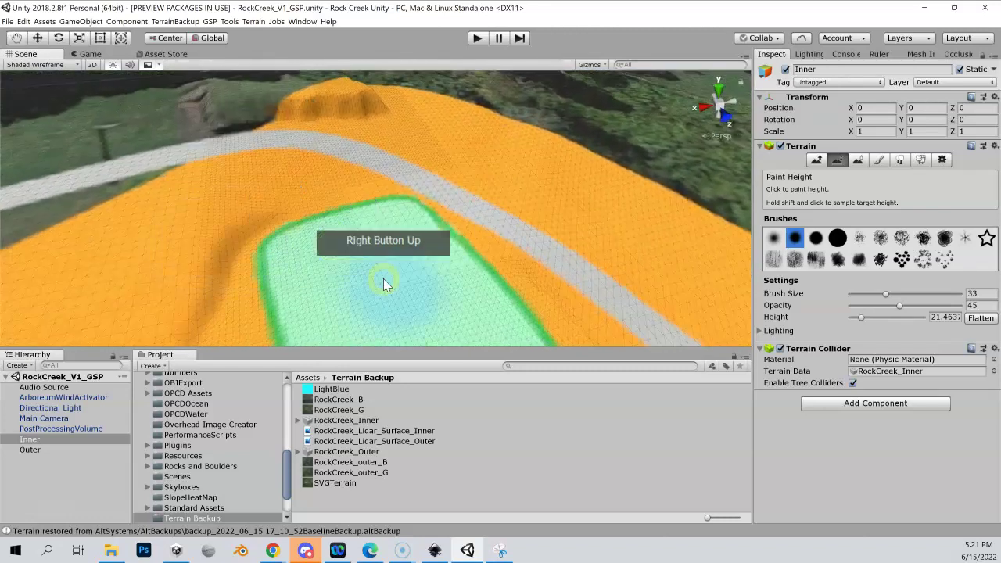
{"action": "left_click", "coordinate": [472, 297]}
{"action": "mouse_move", "coordinate": [471, 291]}
{"action": "left_mouse_down"}
{"action": "mouse_move", "coordinate": [450, 281]}
{"action": "mouse_move", "coordinate": [400, 210]}
{"action": "mouse_move", "coordinate": [335, 228]}
{"action": "mouse_move", "coordinate": [301, 265]}
{"action": "mouse_move", "coordinate": [324, 264]}
{"action": "left_mouse_up"}
{"action": "mouse_move", "coordinate": [324, 263]}
{"action": "right_mouse_down"}
{"action": "mouse_move", "coordinate": [362, 295]}
{"action": "mouse_move", "coordinate": [362, 333]}
{"action": "mouse_move", "coordinate": [352, 333]}
{"action": "mouse_move", "coordinate": [373, 159]}
{"action": "right_mouse_up"}
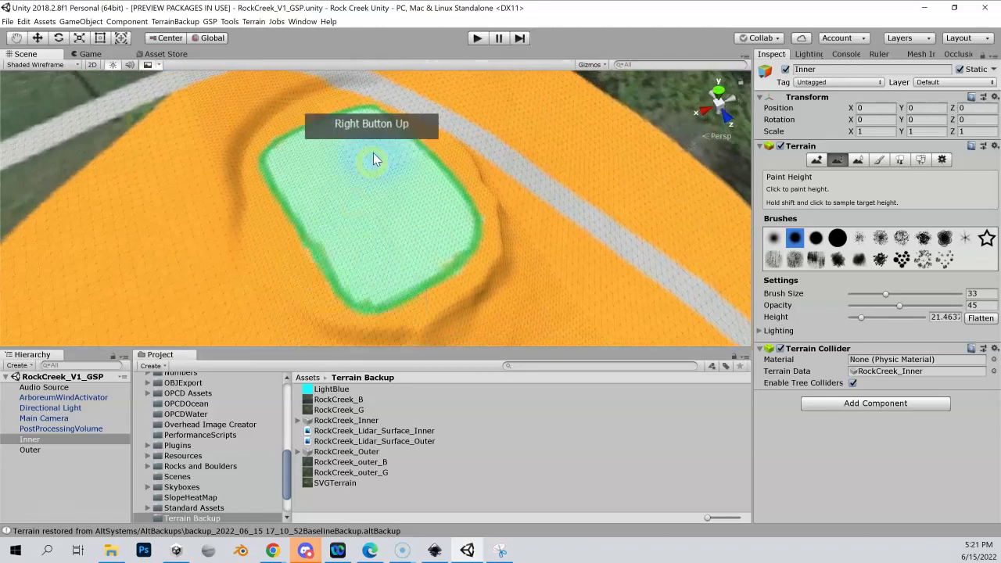
{"action": "mouse_move", "coordinate": [277, 170]}
{"action": "left_mouse_down"}
{"action": "mouse_move", "coordinate": [280, 200]}
{"action": "mouse_move", "coordinate": [328, 265]}
{"action": "mouse_move", "coordinate": [350, 273]}
{"action": "mouse_move", "coordinate": [378, 272]}
{"action": "mouse_move", "coordinate": [421, 241]}
{"action": "mouse_move", "coordinate": [444, 239]}
{"action": "mouse_move", "coordinate": [447, 224]}
{"action": "mouse_move", "coordinate": [406, 178]}
{"action": "left_mouse_up"}
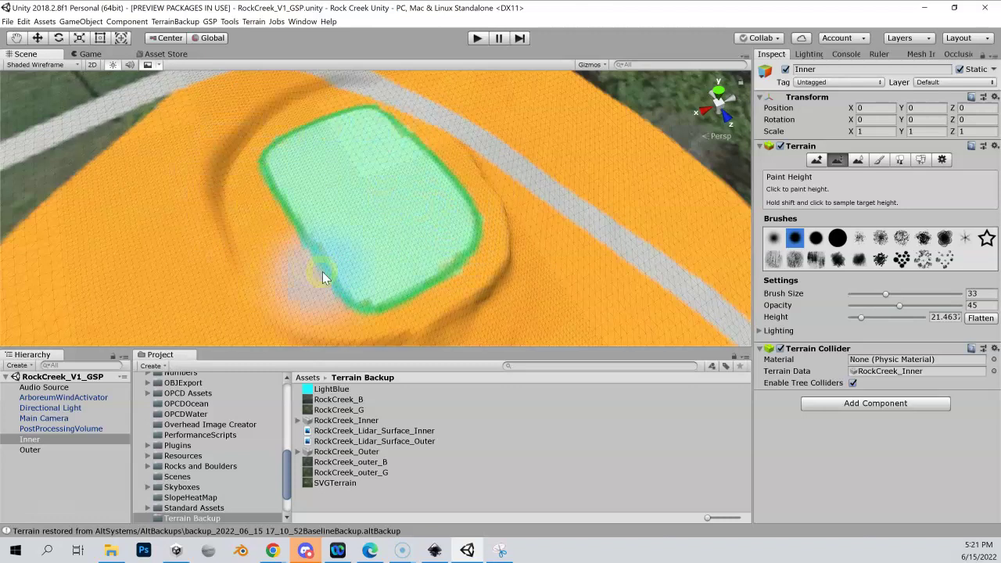
{"action": "right_click_drag", "start_coordinate": [371, 273], "coordinate": [258, 278]}
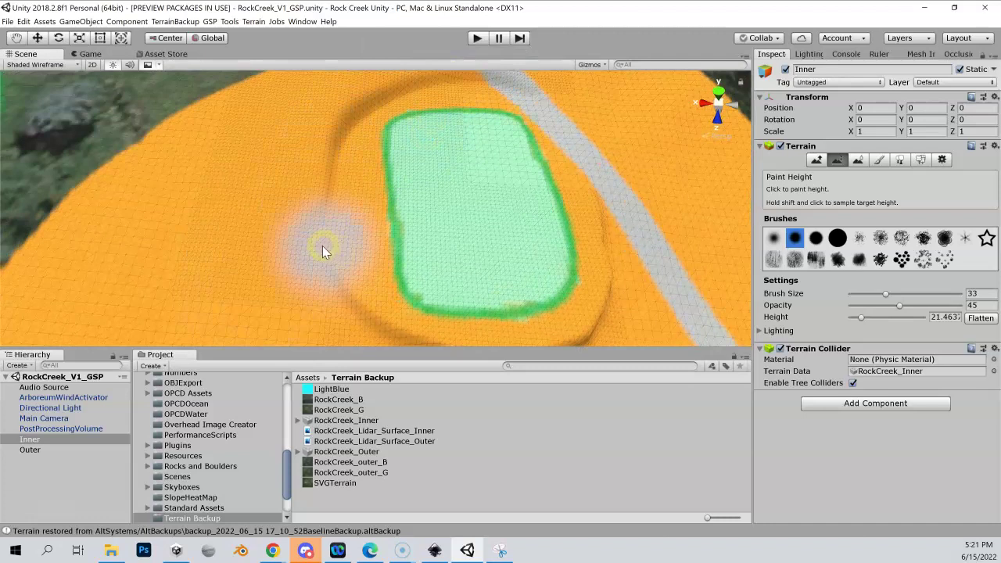
{"action": "right_click_drag", "start_coordinate": [346, 250], "coordinate": [449, 281]}
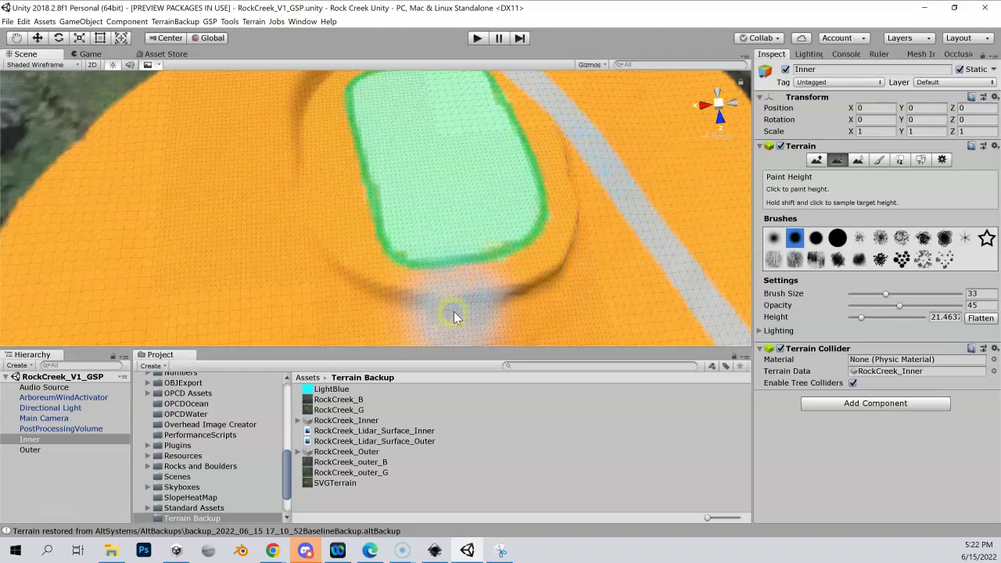
{"action": "right_click_drag", "start_coordinate": [487, 230], "coordinate": [472, 114]}
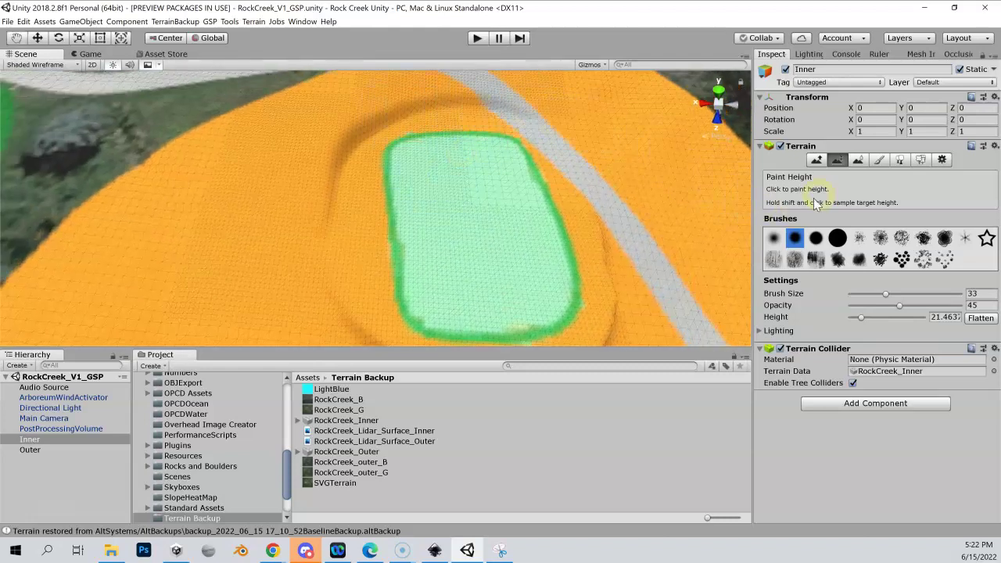
Set up Smooth Height with the first soft round brush, brush size 38 and opacity 48.
{"action": "left_click", "coordinate": [858, 159]}
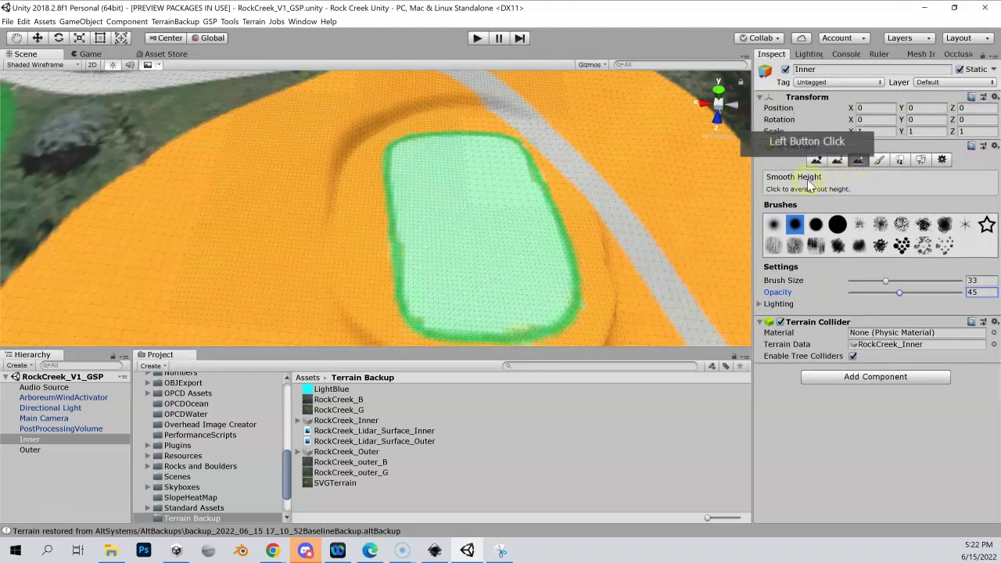
{"action": "left_click", "coordinate": [772, 225]}
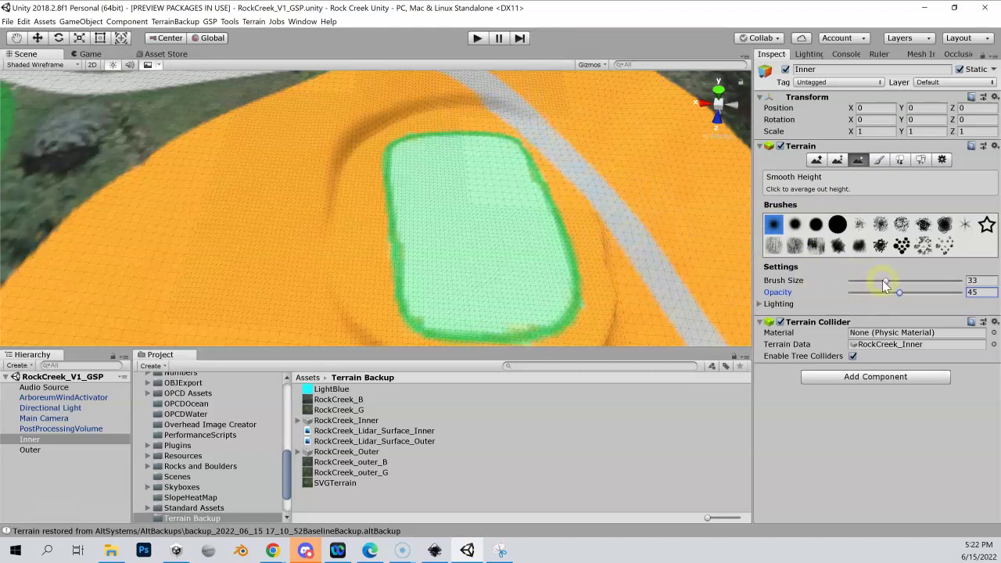
{"action": "left_click_drag", "start_coordinate": [887, 280], "coordinate": [903, 292]}
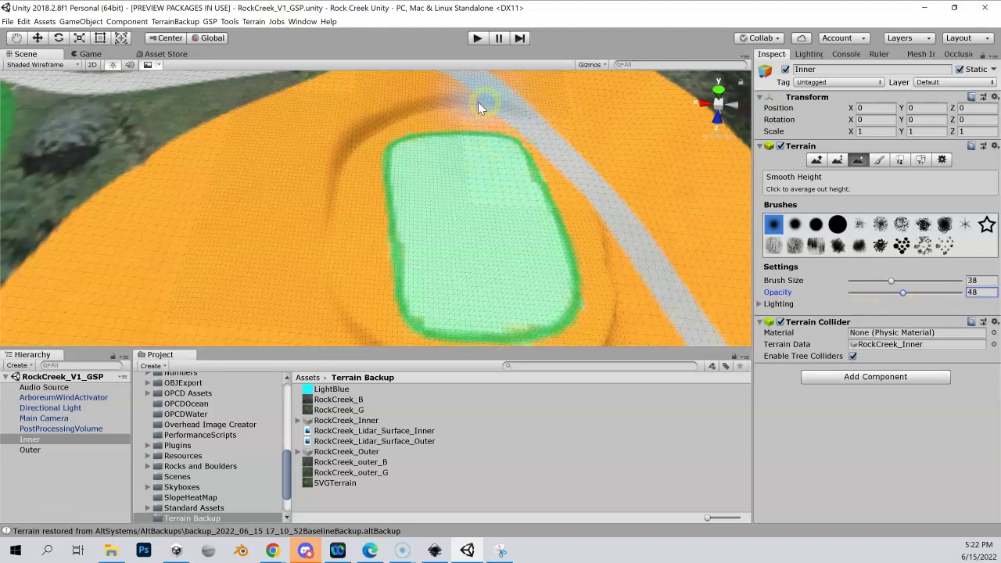
Smooth the banks around the green, including the slope between the green and the path.
{"action": "mouse_move", "coordinate": [517, 104]}
{"action": "left_mouse_down"}
{"action": "mouse_move", "coordinate": [426, 102]}
{"action": "mouse_move", "coordinate": [352, 124]}
{"action": "mouse_move", "coordinate": [320, 154]}
{"action": "mouse_move", "coordinate": [305, 192]}
{"action": "left_mouse_up"}
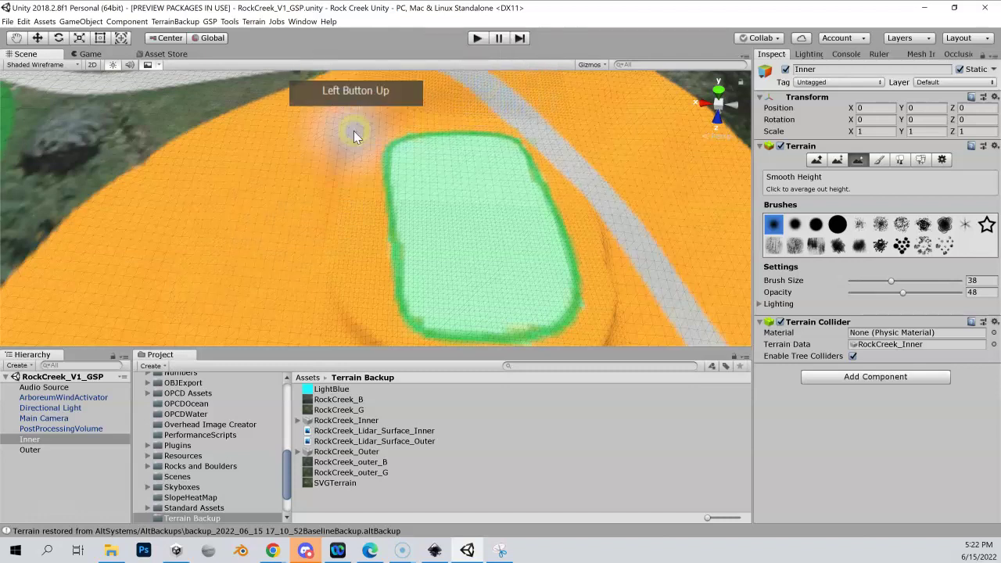
{"action": "left_click", "coordinate": [319, 261]}
{"action": "scroll", "coordinate": [326, 247], "scroll_direction": "down", "scroll_amount": 2}
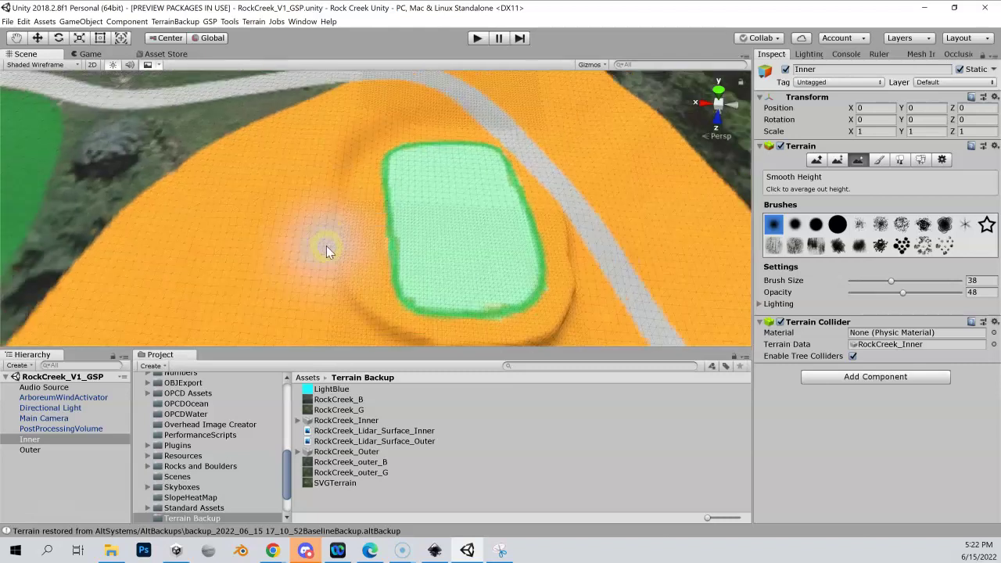
{"action": "mouse_move", "coordinate": [573, 217]}
{"action": "left_mouse_down"}
{"action": "mouse_move", "coordinate": [572, 237]}
{"action": "mouse_move", "coordinate": [603, 287]}
{"action": "left_mouse_up"}
{"action": "scroll", "coordinate": [592, 297], "scroll_direction": "down", "scroll_amount": 2}
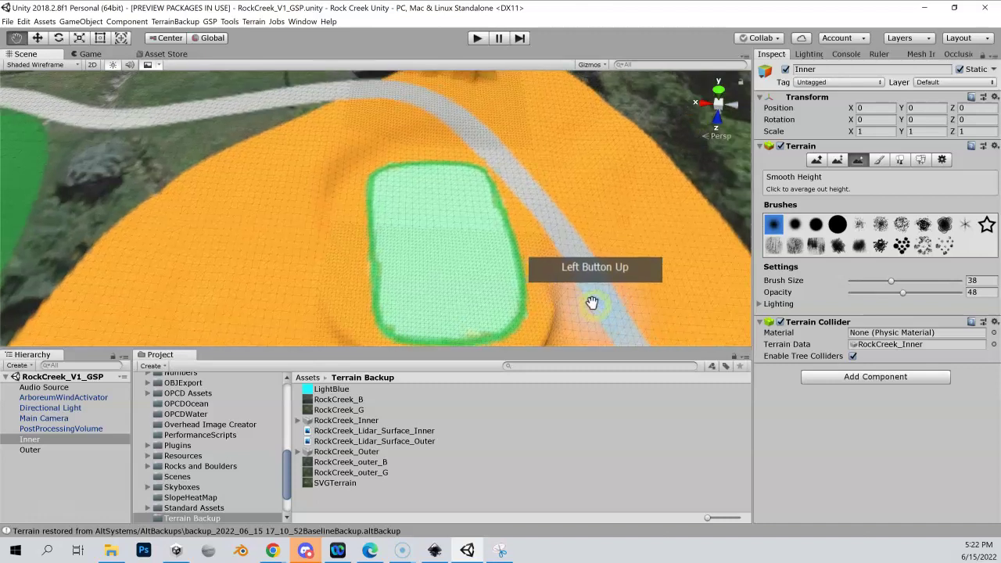
{"action": "mouse_move", "coordinate": [530, 186]}
{"action": "left_mouse_down"}
{"action": "mouse_move", "coordinate": [493, 268]}
{"action": "mouse_move", "coordinate": [422, 284]}
{"action": "mouse_move", "coordinate": [299, 265]}
{"action": "mouse_move", "coordinate": [275, 218]}
{"action": "mouse_move", "coordinate": [277, 184]}
{"action": "mouse_move", "coordinate": [310, 230]}
{"action": "mouse_move", "coordinate": [444, 264]}
{"action": "mouse_move", "coordinate": [529, 233]}
{"action": "mouse_move", "coordinate": [553, 181]}
{"action": "mouse_move", "coordinate": [503, 251]}
{"action": "mouse_move", "coordinate": [413, 279]}
{"action": "mouse_move", "coordinate": [318, 244]}
{"action": "mouse_move", "coordinate": [252, 198]}
{"action": "mouse_move", "coordinate": [303, 237]}
{"action": "mouse_move", "coordinate": [394, 277]}
{"action": "mouse_move", "coordinate": [500, 268]}
{"action": "mouse_move", "coordinate": [593, 188]}
{"action": "mouse_move", "coordinate": [589, 211]}
{"action": "mouse_move", "coordinate": [501, 259]}
{"action": "mouse_move", "coordinate": [366, 268]}
{"action": "mouse_move", "coordinate": [280, 241]}
{"action": "mouse_move", "coordinate": [330, 275]}
{"action": "mouse_move", "coordinate": [437, 291]}
{"action": "mouse_move", "coordinate": [476, 269]}
{"action": "mouse_move", "coordinate": [425, 278]}
{"action": "mouse_move", "coordinate": [347, 267]}
{"action": "mouse_move", "coordinate": [490, 272]}
{"action": "mouse_move", "coordinate": [403, 283]}
{"action": "mouse_move", "coordinate": [339, 267]}
{"action": "mouse_move", "coordinate": [447, 276]}
{"action": "mouse_move", "coordinate": [501, 268]}
{"action": "mouse_move", "coordinate": [363, 283]}
{"action": "left_mouse_up"}
Switch to Paint Height and sample the target height from the ground at the foot of the steep bank.
{"action": "right_click_drag", "start_coordinate": [364, 282], "coordinate": [106, 137]}
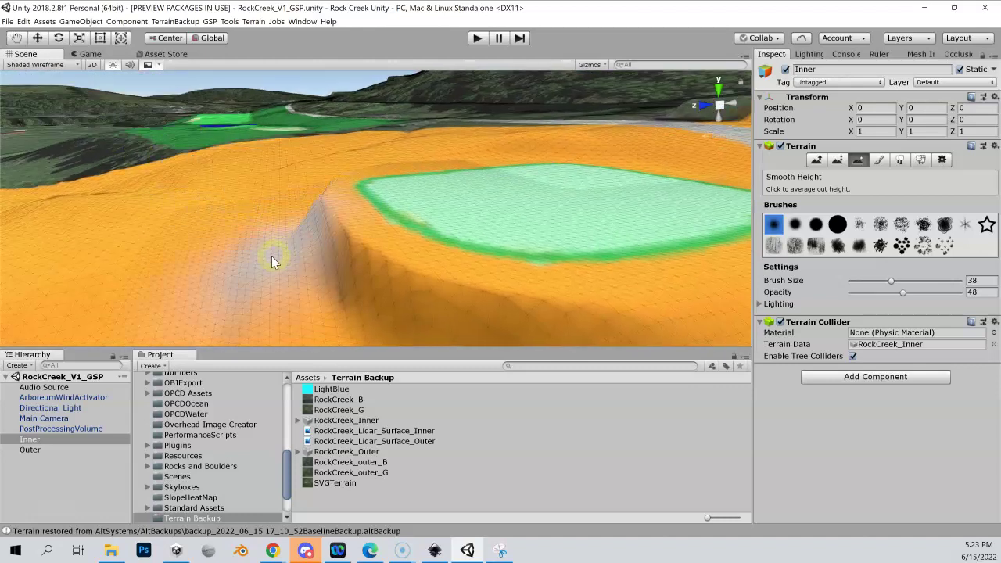
{"action": "left_click", "coordinate": [839, 160]}
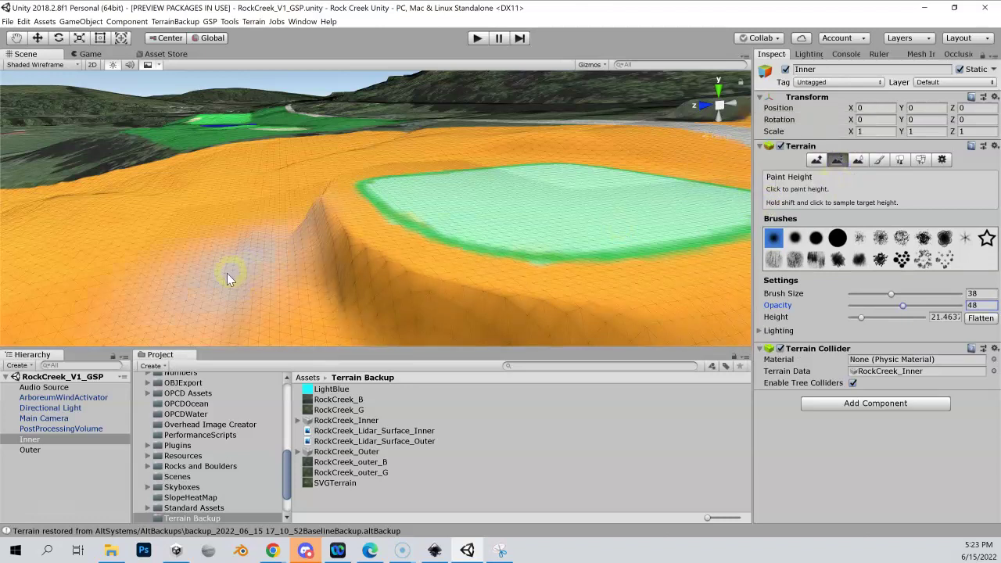
{"action": "key", "text": "shift"}
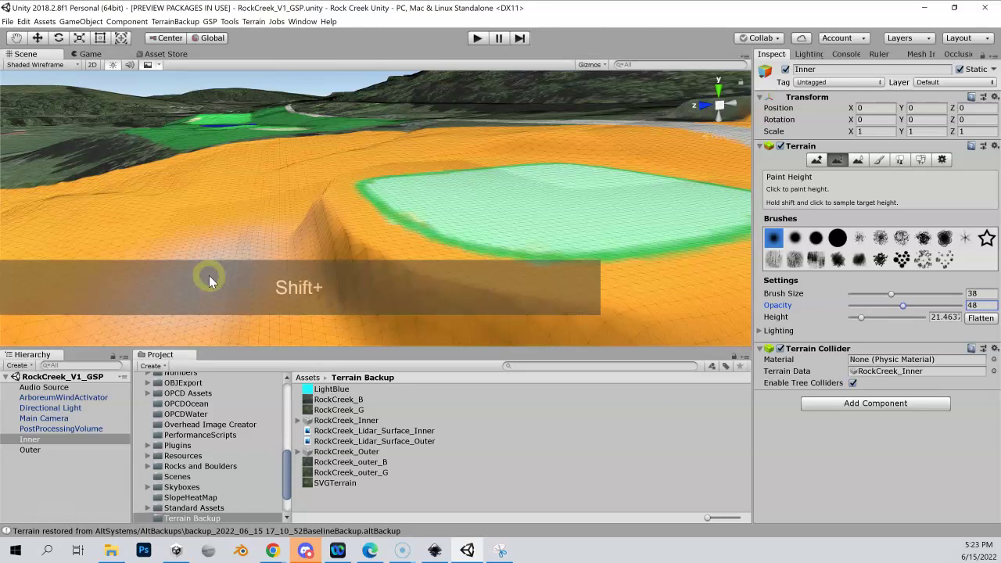
{"action": "left_click", "coordinate": [209, 281], "text": "shift"}
{"action": "left_click", "coordinate": [914, 319]}
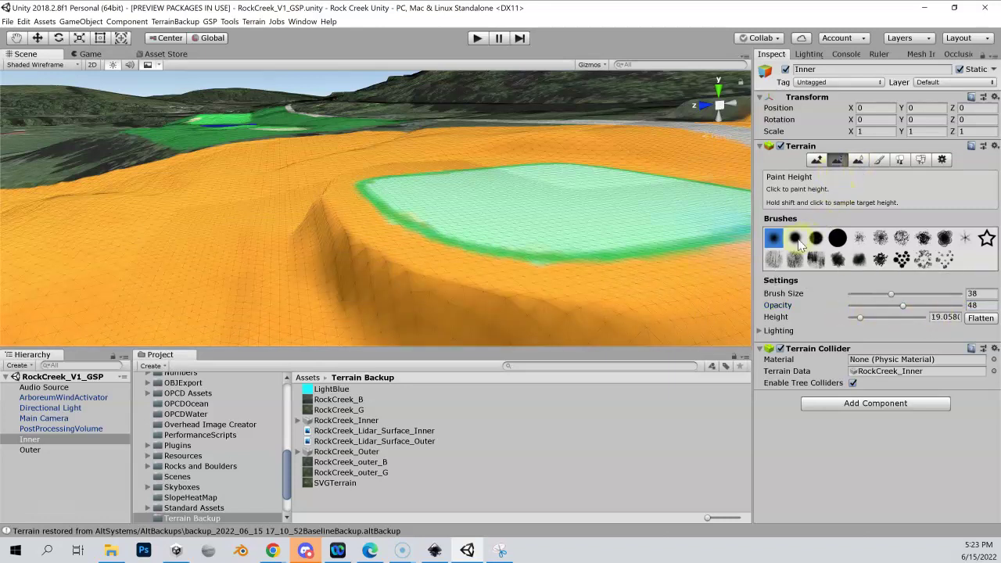
Choose the solid hard-edged round brush for Paint Height and set its brush size to 11.
{"action": "left_click", "coordinate": [837, 237]}
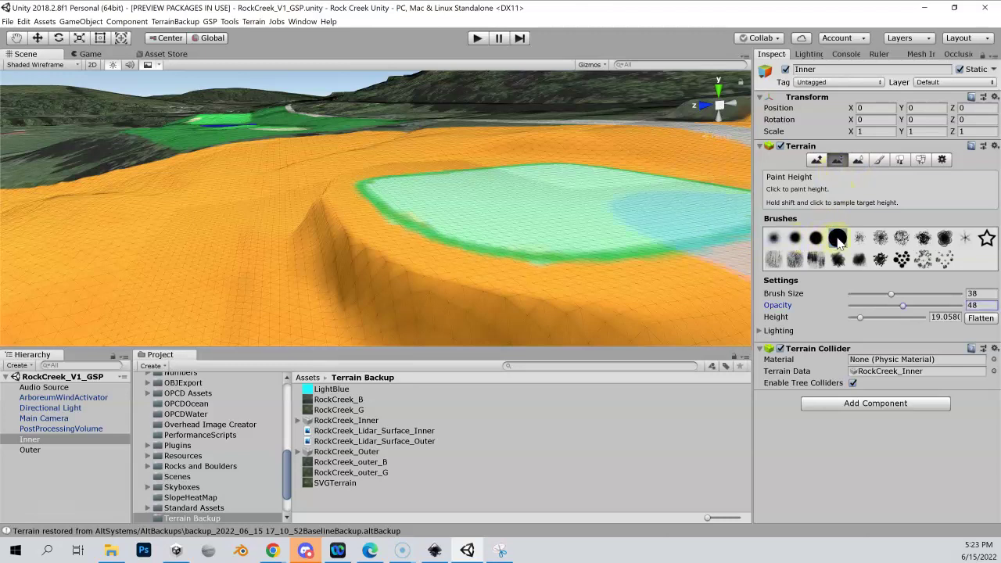
{"action": "left_click", "coordinate": [345, 265]}
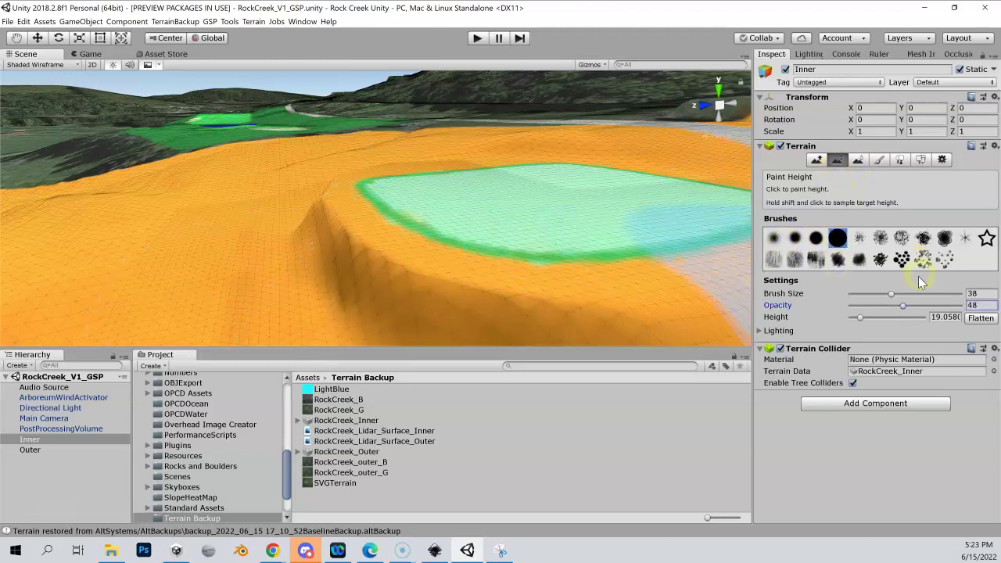
{"action": "left_click_drag", "start_coordinate": [894, 295], "coordinate": [861, 294]}
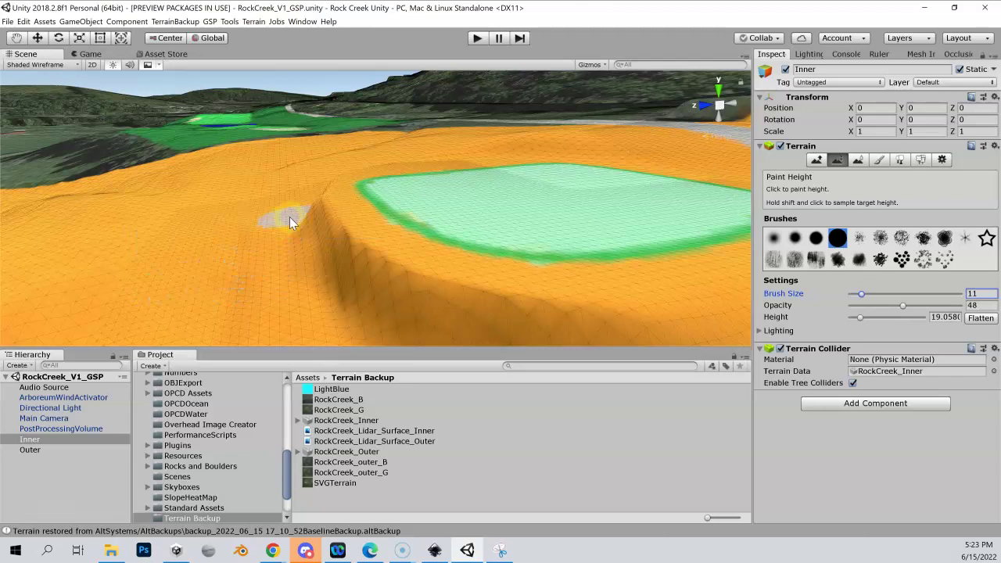
Carve a steep wall along the foot of the green's bank by painting it to the sampled ground height.
{"action": "left_click", "coordinate": [217, 267]}
{"action": "mouse_move", "coordinate": [217, 267]}
{"action": "left_mouse_down"}
{"action": "mouse_move", "coordinate": [241, 269]}
{"action": "mouse_move", "coordinate": [277, 298]}
{"action": "mouse_move", "coordinate": [266, 255]}
{"action": "mouse_move", "coordinate": [301, 214]}
{"action": "left_mouse_up"}
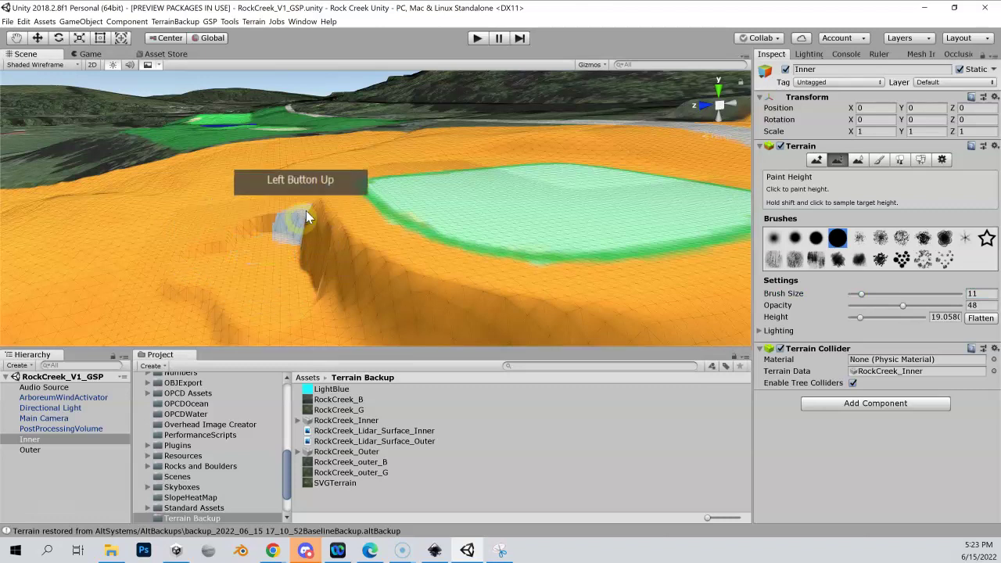
{"action": "mouse_move", "coordinate": [275, 274]}
{"action": "left_mouse_down"}
{"action": "mouse_move", "coordinate": [291, 327]}
{"action": "mouse_move", "coordinate": [272, 291]}
{"action": "left_mouse_up"}
{"action": "scroll", "coordinate": [271, 291], "scroll_direction": "down", "scroll_amount": 5}
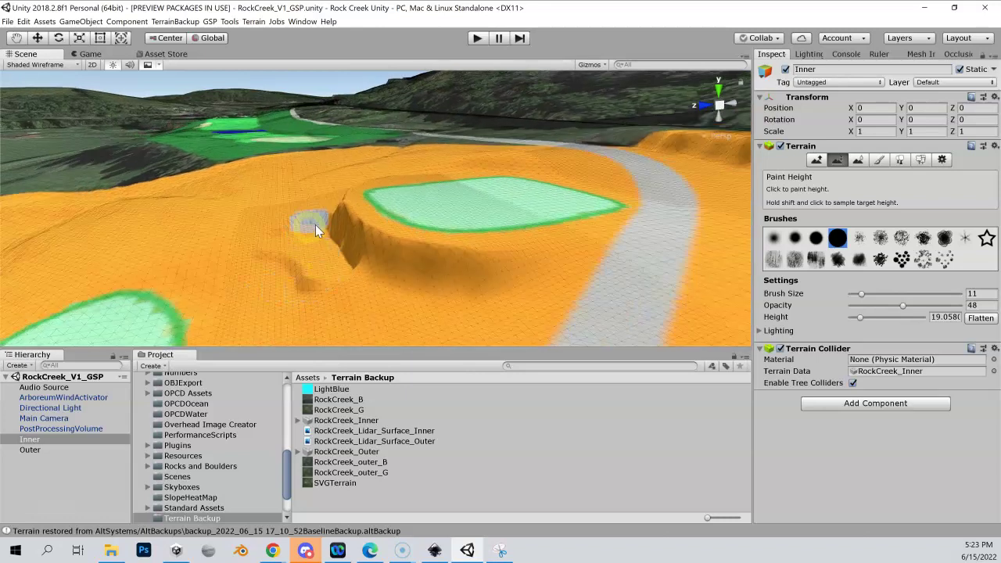
{"action": "left_click_drag", "start_coordinate": [315, 246], "coordinate": [307, 224]}
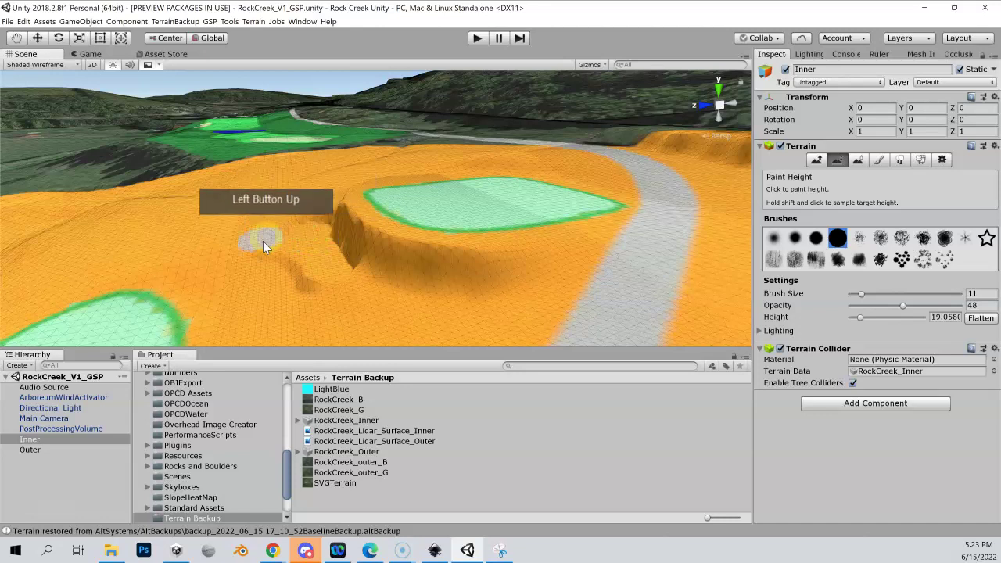
{"action": "mouse_move", "coordinate": [322, 279]}
{"action": "left_mouse_down"}
{"action": "mouse_move", "coordinate": [419, 322]}
{"action": "mouse_move", "coordinate": [445, 319]}
{"action": "left_mouse_up"}
{"action": "key", "text": "ctrl+z"}
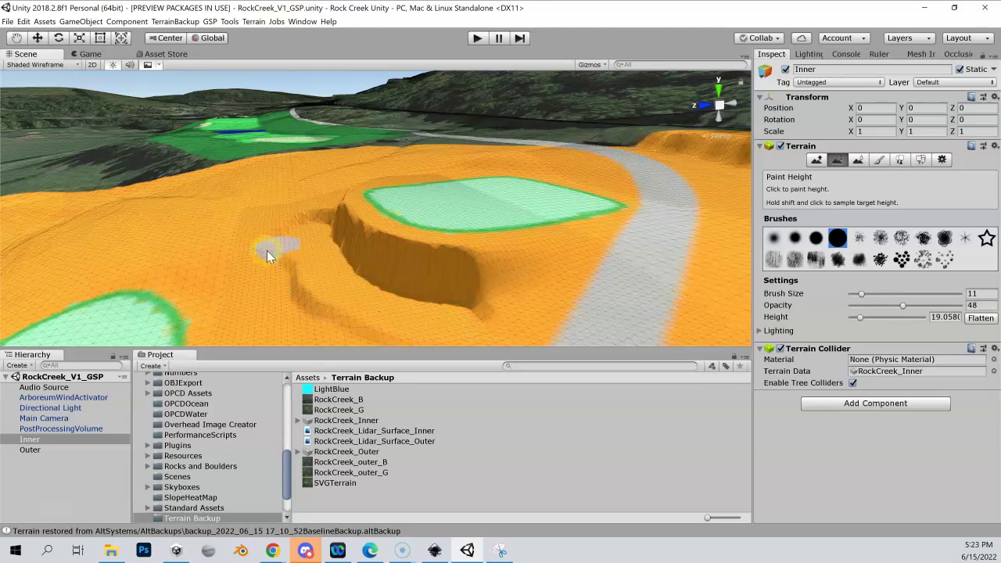
Set up Smooth Height with the first soft round brush and a brush size of 29.
{"action": "left_click", "coordinate": [856, 160]}
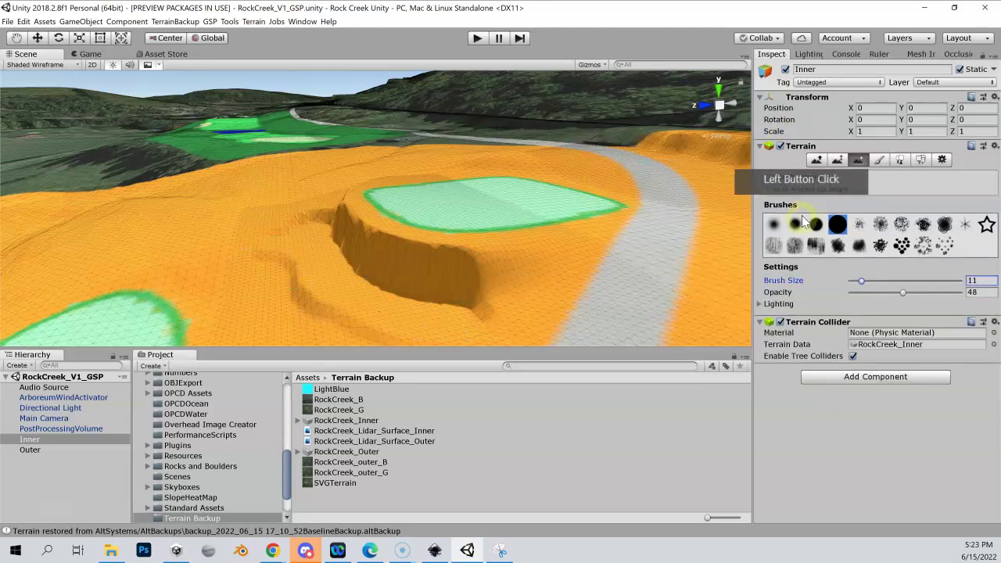
{"action": "left_click", "coordinate": [774, 225]}
{"action": "left_click", "coordinate": [366, 258]}
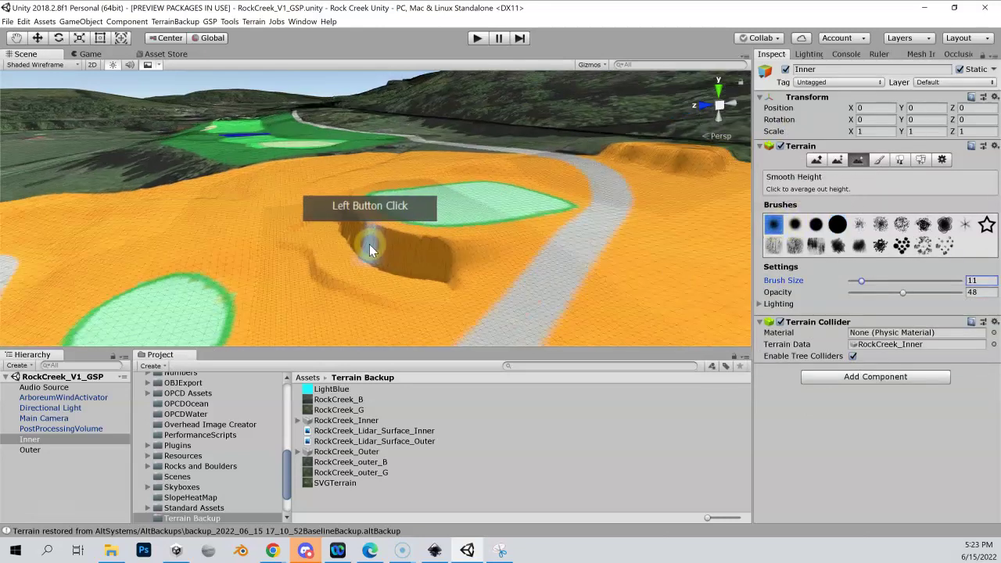
{"action": "left_click_drag", "start_coordinate": [865, 281], "coordinate": [881, 282]}
Smooth the carved wall and the rough ground along its base.
{"action": "left_click", "coordinate": [447, 296]}
{"action": "left_click", "coordinate": [386, 306]}
{"action": "mouse_move", "coordinate": [378, 302]}
{"action": "left_mouse_down"}
{"action": "mouse_move", "coordinate": [316, 279]}
{"action": "mouse_move", "coordinate": [394, 248]}
{"action": "left_mouse_up"}
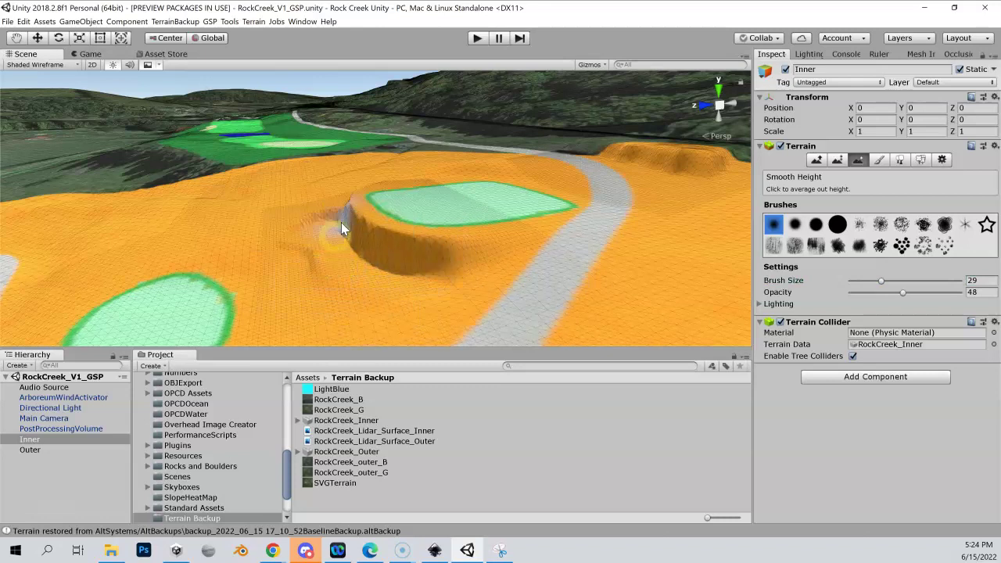
{"action": "mouse_move", "coordinate": [319, 279]}
{"action": "left_mouse_down"}
{"action": "mouse_move", "coordinate": [287, 247]}
{"action": "mouse_move", "coordinate": [318, 208]}
{"action": "mouse_move", "coordinate": [299, 226]}
{"action": "left_mouse_up"}
Smooth the ground between the carved bank and the neighbouring oval green, and the end of that green nearest the path.
{"action": "right_click_drag", "start_coordinate": [300, 226], "coordinate": [447, 161]}
{"action": "key", "text": "shift+w"}
{"action": "key", "text": "shift+s"}
{"action": "key", "text": "shift+a"}
{"action": "key", "text": "shift+w"}
{"action": "key", "text": "shift+e"}
{"action": "key", "text": "shift+a"}
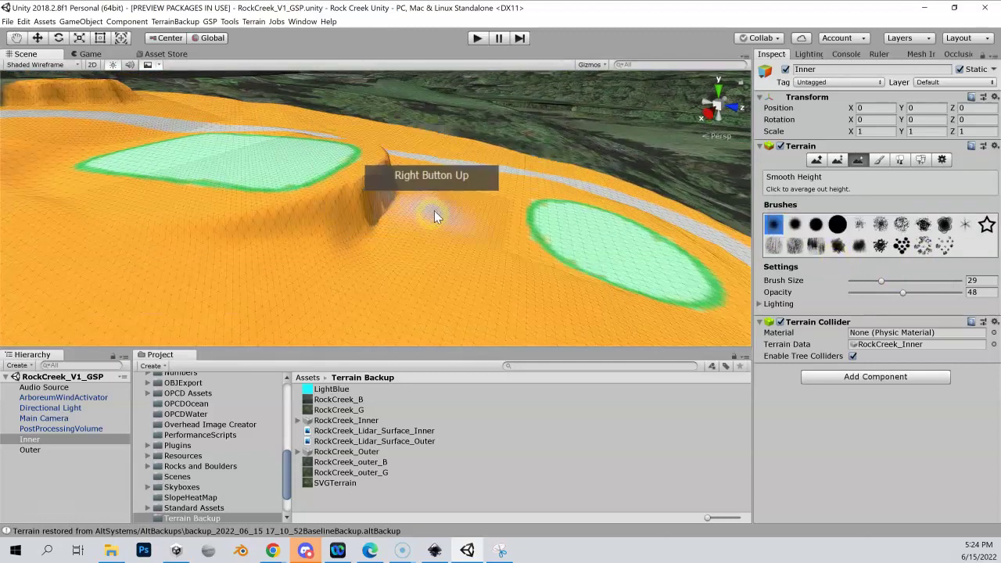
{"action": "mouse_move", "coordinate": [444, 197]}
{"action": "left_mouse_down"}
{"action": "mouse_move", "coordinate": [444, 214]}
{"action": "mouse_move", "coordinate": [444, 198]}
{"action": "mouse_move", "coordinate": [492, 268]}
{"action": "mouse_move", "coordinate": [526, 274]}
{"action": "mouse_move", "coordinate": [449, 281]}
{"action": "mouse_move", "coordinate": [311, 269]}
{"action": "mouse_move", "coordinate": [424, 235]}
{"action": "left_mouse_up"}
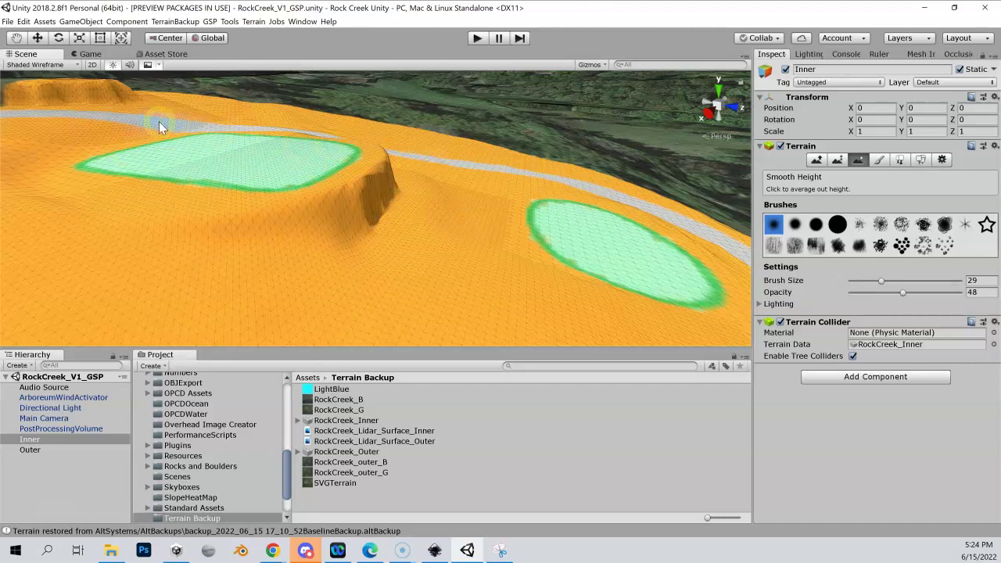
{"action": "right_click_drag", "start_coordinate": [368, 196], "coordinate": [420, 201]}
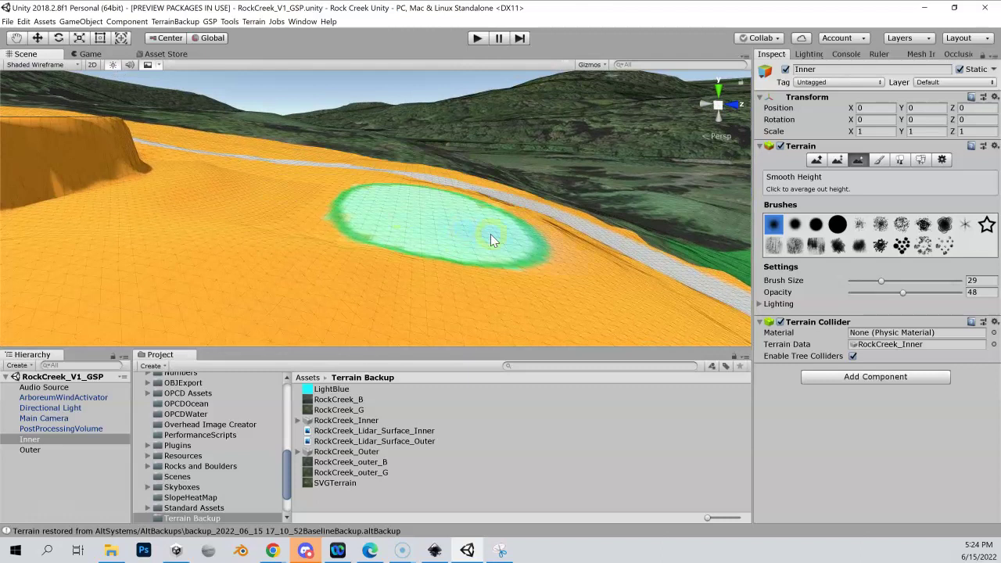
{"action": "left_click_drag", "start_coordinate": [480, 224], "coordinate": [523, 240]}
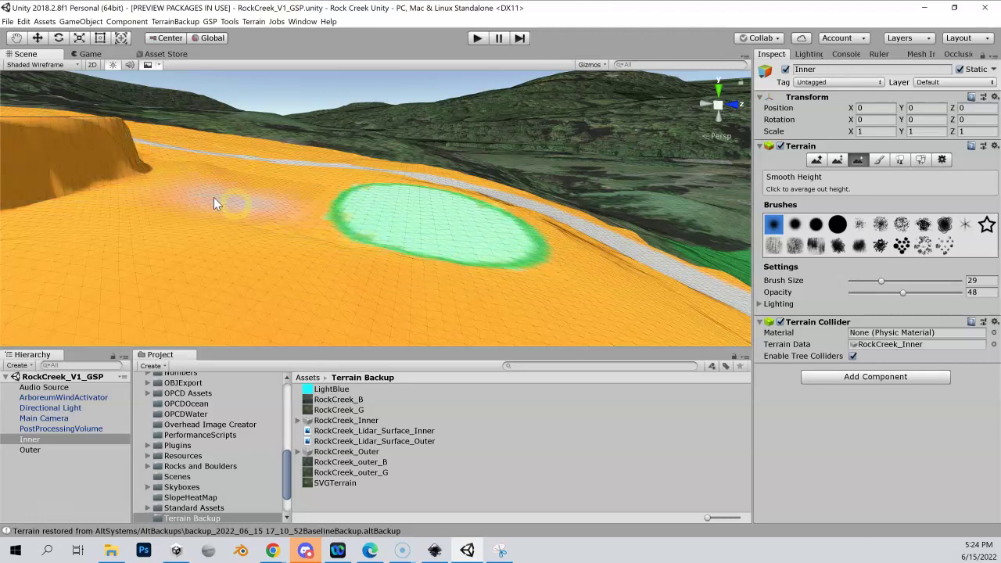
Switch to Paint Height, sample the height at the oval green's end and just beyond it, and choose the second soft round brush.
{"action": "left_click", "coordinate": [837, 160]}
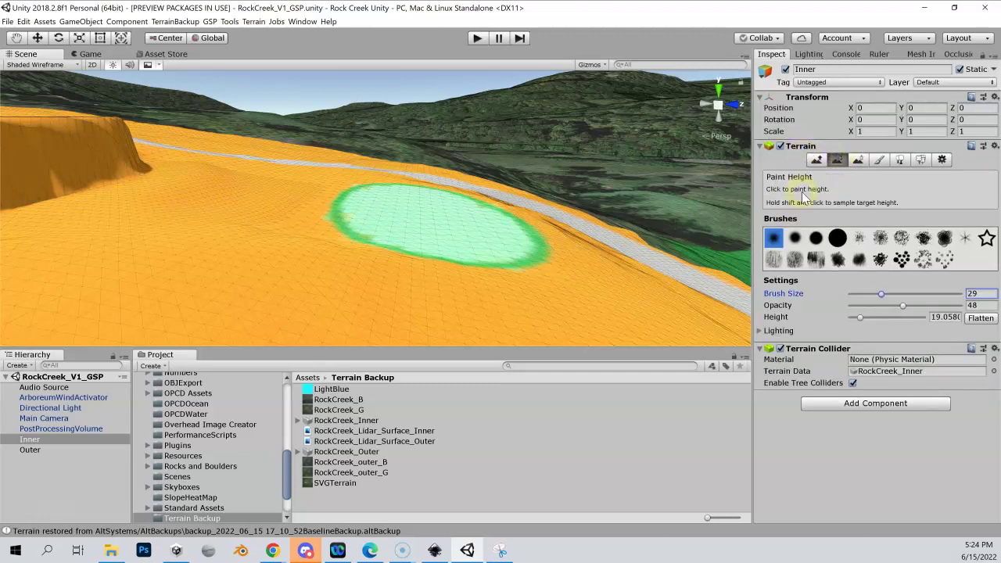
{"action": "key", "text": "shift"}
{"action": "left_click", "coordinate": [535, 240], "text": "shift"}
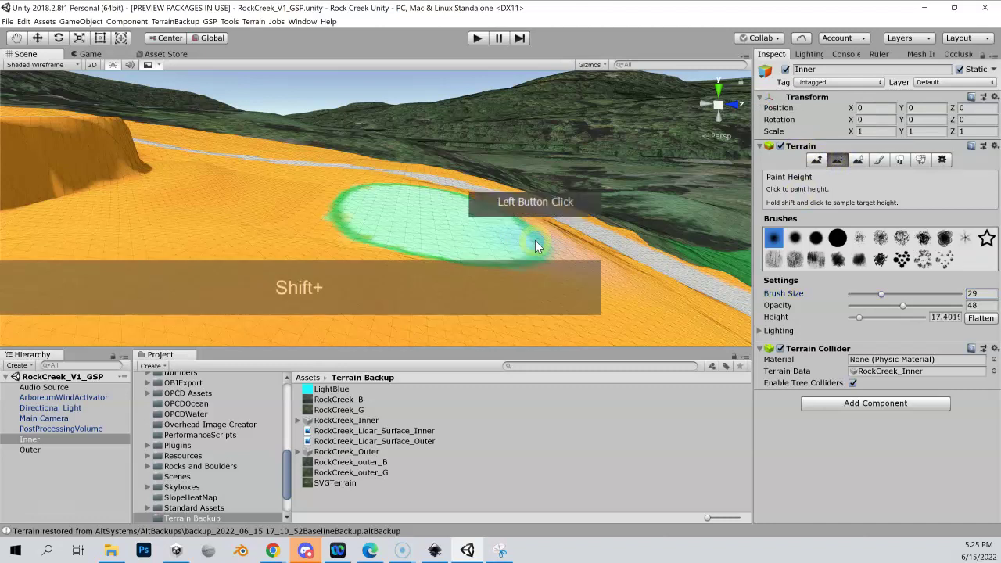
{"action": "key", "text": "shift"}
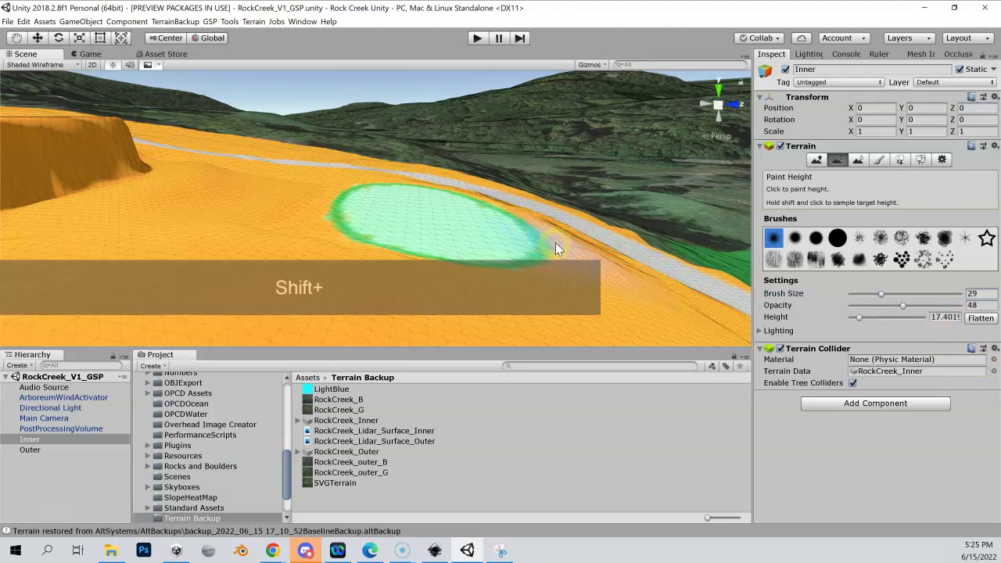
{"action": "left_click", "coordinate": [556, 243], "text": "shift"}
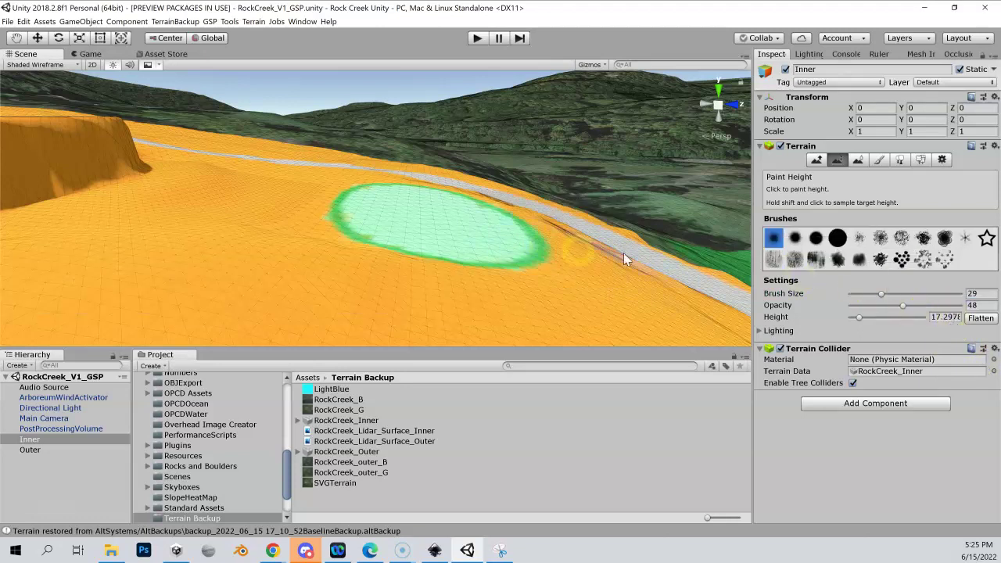
{"action": "left_click", "coordinate": [795, 238]}
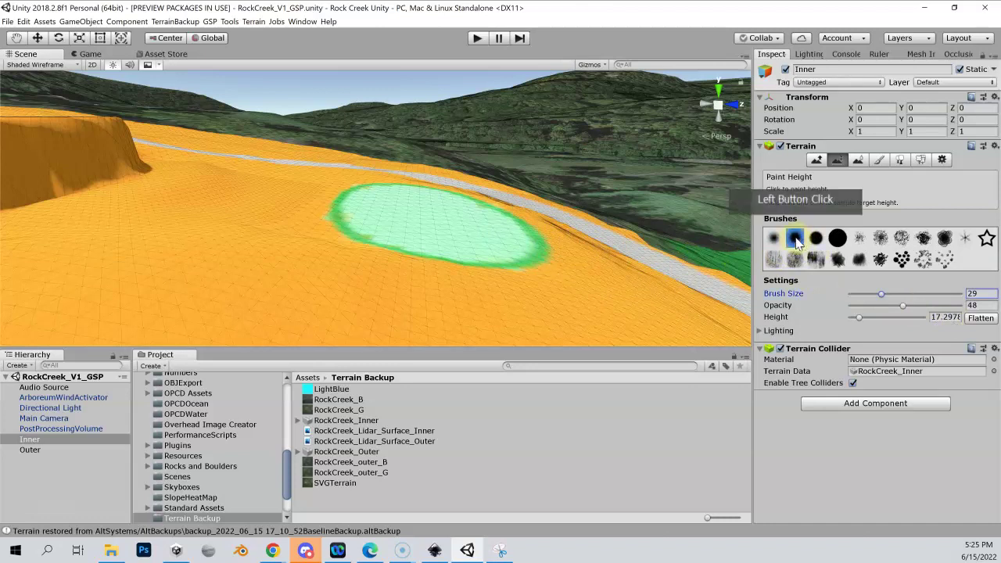
Set the brush size to 21 and level the ground around the oval green to the sampled height.
{"action": "mouse_move", "coordinate": [562, 257]}
{"action": "right_mouse_down"}
{"action": "mouse_move", "coordinate": [670, 250]}
{"action": "mouse_move", "coordinate": [762, 317]}
{"action": "mouse_move", "coordinate": [879, 309]}
{"action": "mouse_move", "coordinate": [543, 253]}
{"action": "mouse_move", "coordinate": [508, 275]}
{"action": "right_mouse_up"}
{"action": "left_click_drag", "start_coordinate": [881, 293], "coordinate": [872, 293]}
{"action": "mouse_move", "coordinate": [459, 252]}
{"action": "left_mouse_down"}
{"action": "mouse_move", "coordinate": [399, 271]}
{"action": "mouse_move", "coordinate": [332, 266]}
{"action": "mouse_move", "coordinate": [320, 233]}
{"action": "mouse_move", "coordinate": [363, 194]}
{"action": "mouse_move", "coordinate": [425, 214]}
{"action": "mouse_move", "coordinate": [440, 255]}
{"action": "mouse_move", "coordinate": [433, 270]}
{"action": "mouse_move", "coordinate": [387, 285]}
{"action": "mouse_move", "coordinate": [329, 268]}
{"action": "mouse_move", "coordinate": [321, 241]}
{"action": "mouse_move", "coordinate": [349, 206]}
{"action": "mouse_move", "coordinate": [435, 210]}
{"action": "mouse_move", "coordinate": [459, 242]}
{"action": "mouse_move", "coordinate": [427, 279]}
{"action": "mouse_move", "coordinate": [383, 290]}
{"action": "mouse_move", "coordinate": [323, 274]}
{"action": "mouse_move", "coordinate": [311, 245]}
{"action": "mouse_move", "coordinate": [344, 213]}
{"action": "left_mouse_up"}
{"action": "right_click_drag", "start_coordinate": [344, 213], "coordinate": [353, 273]}
{"action": "mouse_move", "coordinate": [417, 197]}
{"action": "left_mouse_down"}
{"action": "mouse_move", "coordinate": [395, 184]}
{"action": "mouse_move", "coordinate": [326, 181]}
{"action": "mouse_move", "coordinate": [305, 201]}
{"action": "mouse_move", "coordinate": [267, 287]}
{"action": "mouse_move", "coordinate": [283, 307]}
{"action": "mouse_move", "coordinate": [302, 272]}
{"action": "left_mouse_up"}
{"action": "scroll", "coordinate": [303, 272], "scroll_direction": "down", "scroll_amount": 4}
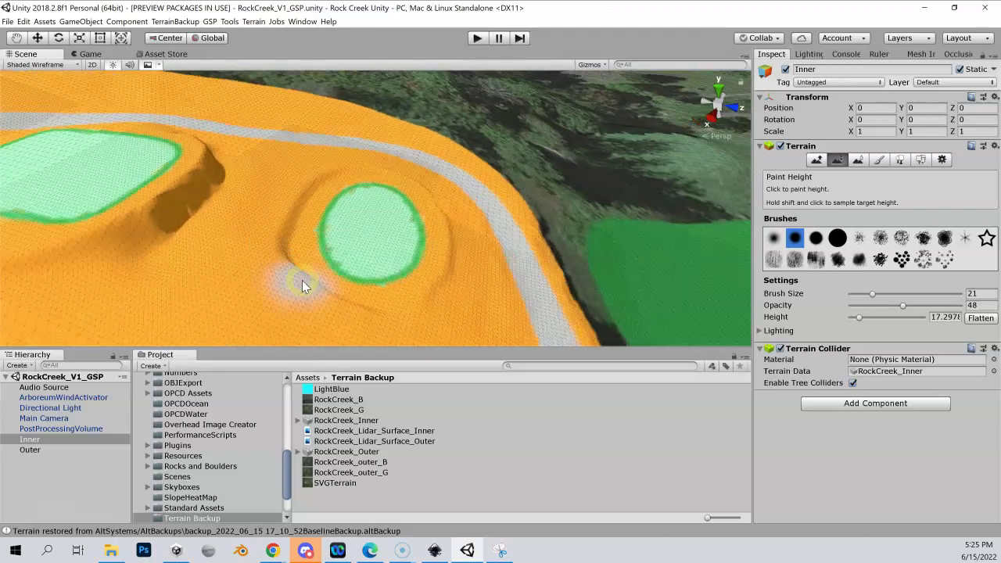
Smooth the rim around the oval green using Smooth Height with the first soft round brush.
{"action": "left_click", "coordinate": [858, 161]}
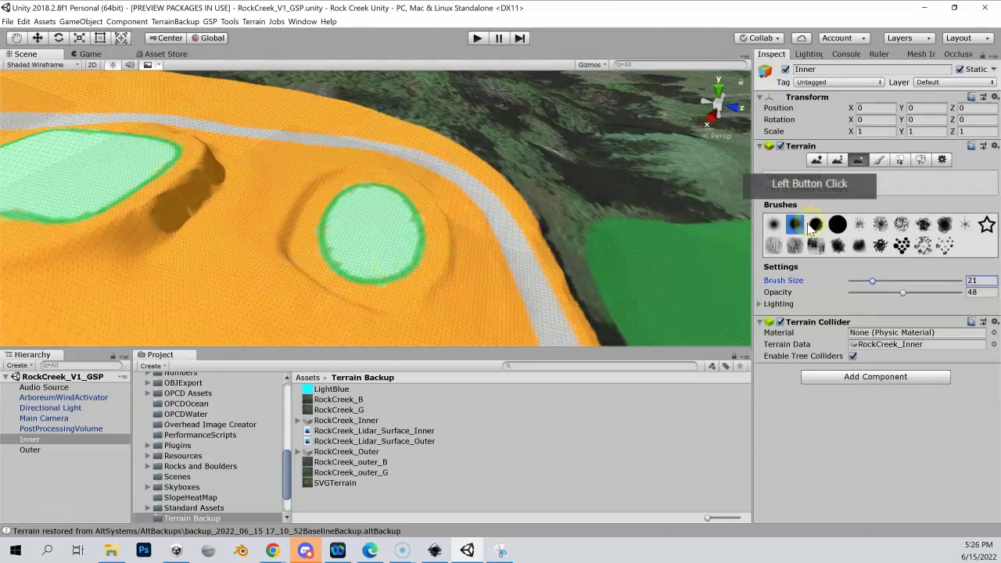
{"action": "left_click", "coordinate": [775, 225]}
{"action": "left_click", "coordinate": [474, 249]}
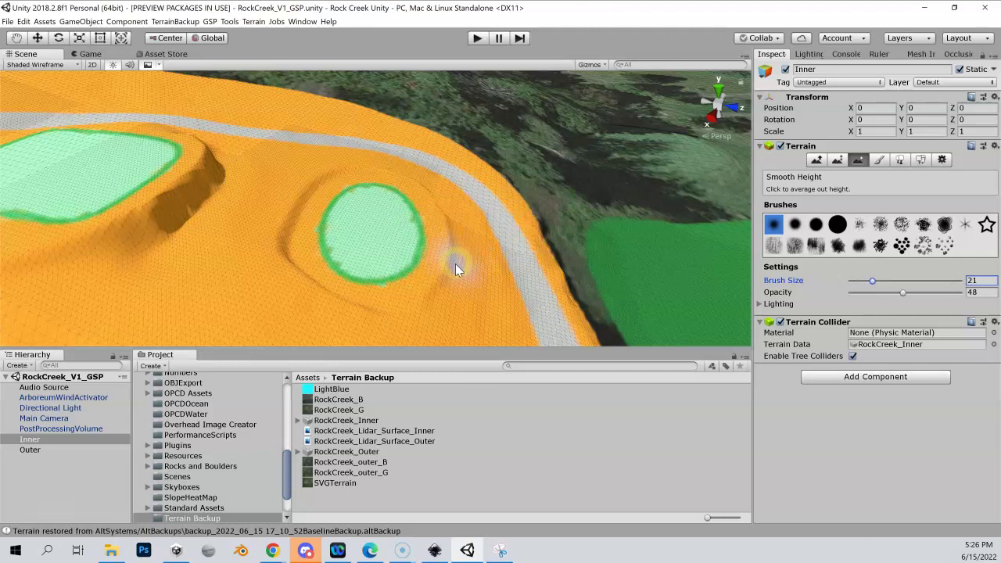
{"action": "mouse_move", "coordinate": [446, 287]}
{"action": "left_mouse_down"}
{"action": "mouse_move", "coordinate": [452, 226]}
{"action": "mouse_move", "coordinate": [393, 176]}
{"action": "mouse_move", "coordinate": [324, 176]}
{"action": "mouse_move", "coordinate": [301, 196]}
{"action": "mouse_move", "coordinate": [284, 249]}
{"action": "mouse_move", "coordinate": [291, 277]}
{"action": "mouse_move", "coordinate": [317, 298]}
{"action": "mouse_move", "coordinate": [371, 326]}
{"action": "mouse_move", "coordinate": [404, 323]}
{"action": "mouse_move", "coordinate": [330, 307]}
{"action": "mouse_move", "coordinate": [272, 257]}
{"action": "mouse_move", "coordinate": [301, 187]}
{"action": "mouse_move", "coordinate": [288, 242]}
{"action": "mouse_move", "coordinate": [320, 307]}
{"action": "mouse_move", "coordinate": [466, 291]}
{"action": "left_mouse_up"}
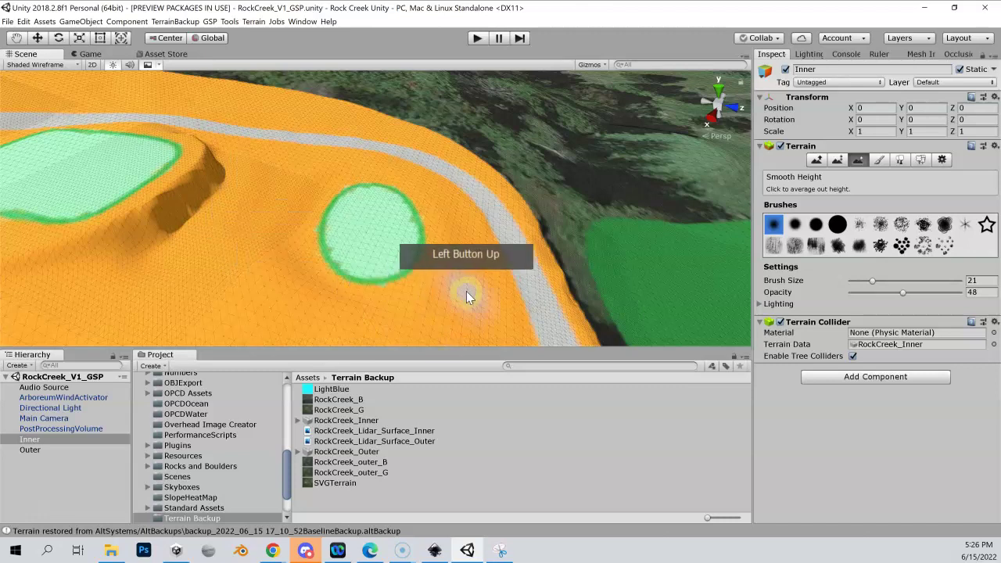
{"action": "right_click_drag", "start_coordinate": [451, 285], "coordinate": [306, 184]}
{"action": "key", "text": "shift+w"}
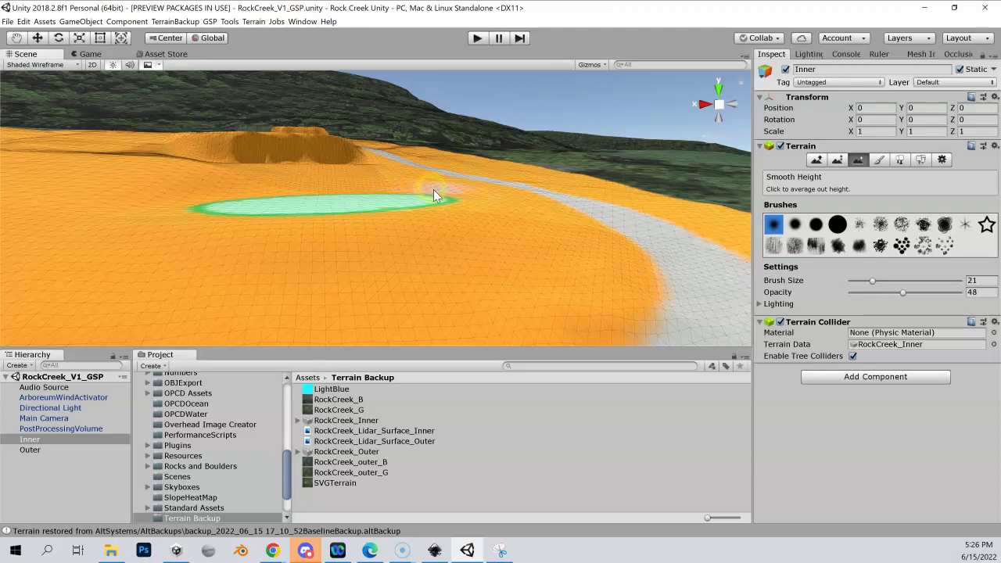
Switch to Paint Height, sample the height on the raised green between the gravel road and the path, and choose the second soft round brush.
{"action": "mouse_move", "coordinate": [229, 212]}
{"action": "right_mouse_down"}
{"action": "mouse_move", "coordinate": [223, 201]}
{"action": "mouse_move", "coordinate": [284, 230]}
{"action": "mouse_move", "coordinate": [264, 204]}
{"action": "mouse_move", "coordinate": [208, 175]}
{"action": "mouse_move", "coordinate": [168, 172]}
{"action": "mouse_move", "coordinate": [158, 174]}
{"action": "mouse_move", "coordinate": [161, 229]}
{"action": "mouse_move", "coordinate": [208, 185]}
{"action": "mouse_move", "coordinate": [174, 178]}
{"action": "mouse_move", "coordinate": [170, 201]}
{"action": "mouse_move", "coordinate": [159, 174]}
{"action": "mouse_move", "coordinate": [192, 129]}
{"action": "mouse_move", "coordinate": [134, 179]}
{"action": "mouse_move", "coordinate": [859, 173]}
{"action": "mouse_move", "coordinate": [860, 164]}
{"action": "mouse_move", "coordinate": [805, 205]}
{"action": "mouse_move", "coordinate": [883, 221]}
{"action": "mouse_move", "coordinate": [853, 211]}
{"action": "mouse_move", "coordinate": [125, 217]}
{"action": "mouse_move", "coordinate": [260, 211]}
{"action": "right_mouse_up"}
{"action": "key", "text": "shift+s"}
{"action": "key", "text": "shift+q"}
{"action": "key", "text": "shift+w"}
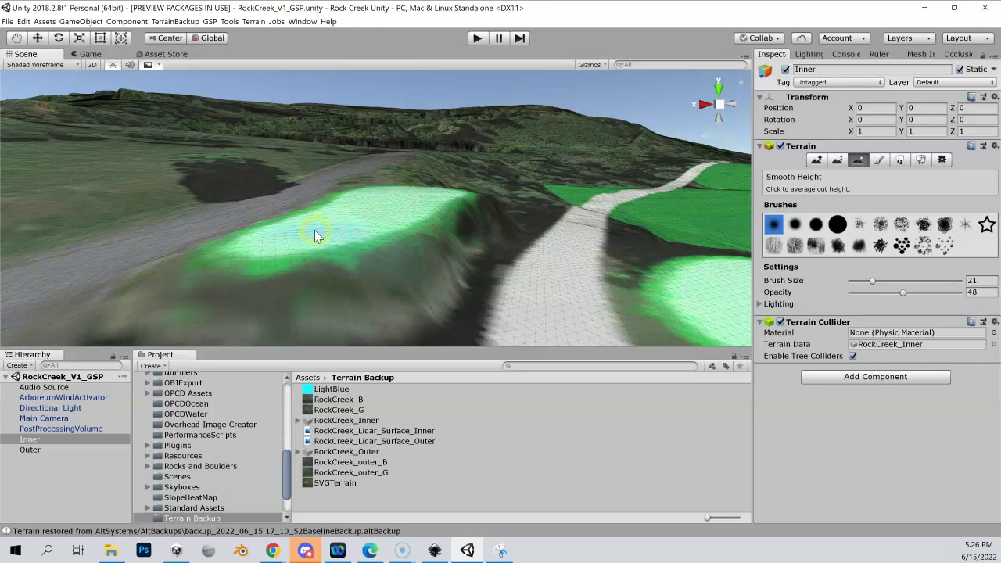
{"action": "left_click", "coordinate": [836, 160]}
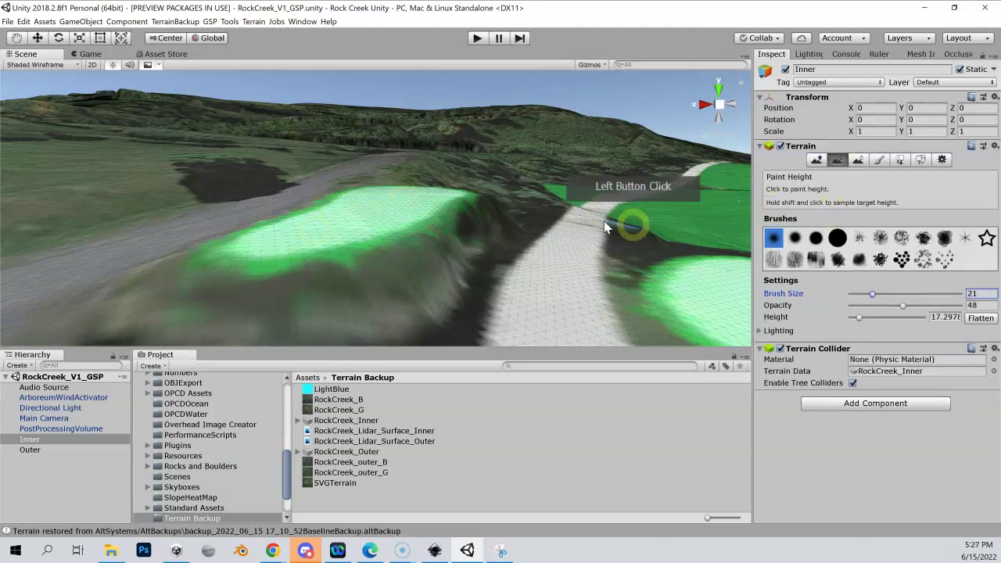
{"action": "left_click", "coordinate": [330, 230], "text": "shift"}
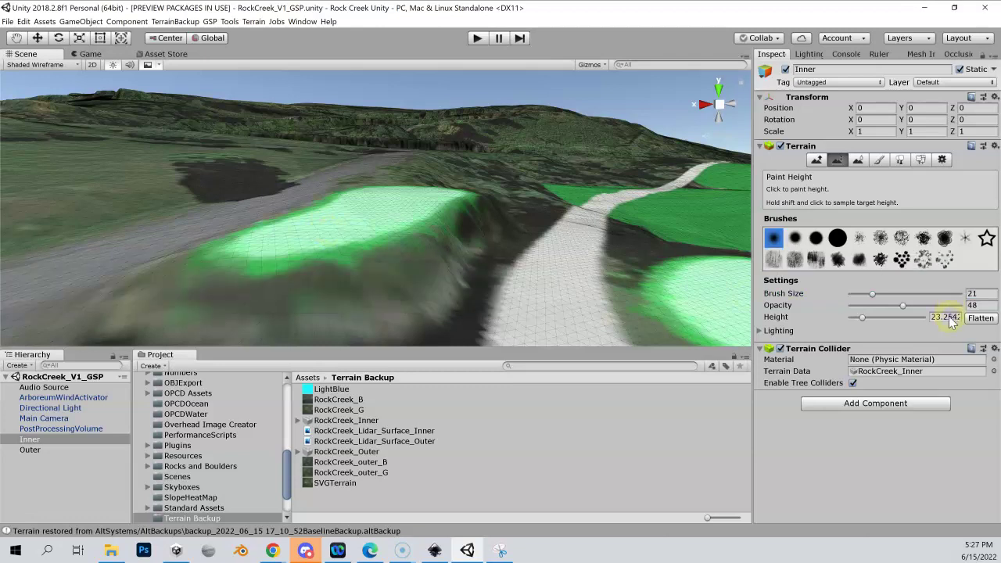
{"action": "right_click_drag", "start_coordinate": [333, 240], "coordinate": [347, 321]}
{"action": "left_click", "coordinate": [795, 237]}
{"action": "left_click", "coordinate": [872, 294]}
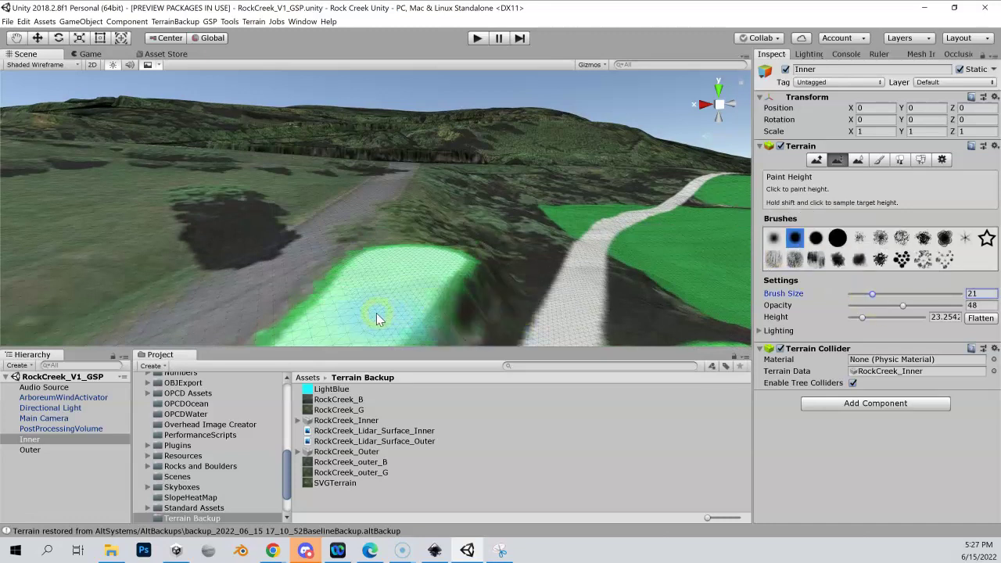
Level the raised green beside the gravel road and its edges to the sampled height.
{"action": "scroll", "coordinate": [351, 323], "scroll_direction": "down", "scroll_amount": 3}
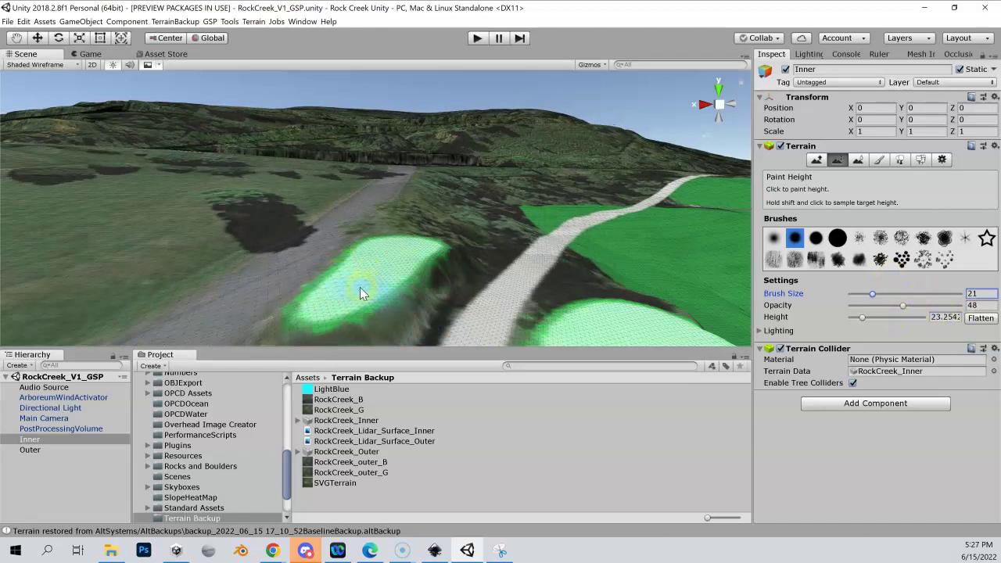
{"action": "mouse_move", "coordinate": [364, 283]}
{"action": "left_mouse_down"}
{"action": "mouse_move", "coordinate": [416, 250]}
{"action": "mouse_move", "coordinate": [390, 254]}
{"action": "mouse_move", "coordinate": [359, 276]}
{"action": "mouse_move", "coordinate": [379, 254]}
{"action": "mouse_move", "coordinate": [431, 249]}
{"action": "mouse_move", "coordinate": [381, 289]}
{"action": "mouse_move", "coordinate": [316, 309]}
{"action": "mouse_move", "coordinate": [371, 254]}
{"action": "mouse_move", "coordinate": [428, 249]}
{"action": "left_mouse_up"}
{"action": "key", "text": "shift+w"}
{"action": "mouse_move", "coordinate": [428, 250]}
{"action": "right_mouse_down"}
{"action": "mouse_move", "coordinate": [404, 248]}
{"action": "mouse_move", "coordinate": [434, 262]}
{"action": "mouse_move", "coordinate": [438, 252]}
{"action": "mouse_move", "coordinate": [380, 261]}
{"action": "mouse_move", "coordinate": [453, 303]}
{"action": "mouse_move", "coordinate": [543, 292]}
{"action": "mouse_move", "coordinate": [523, 279]}
{"action": "mouse_move", "coordinate": [257, 229]}
{"action": "mouse_move", "coordinate": [90, 212]}
{"action": "mouse_move", "coordinate": [176, 320]}
{"action": "mouse_move", "coordinate": [494, 314]}
{"action": "right_mouse_up"}
{"action": "key", "text": "shift+w"}
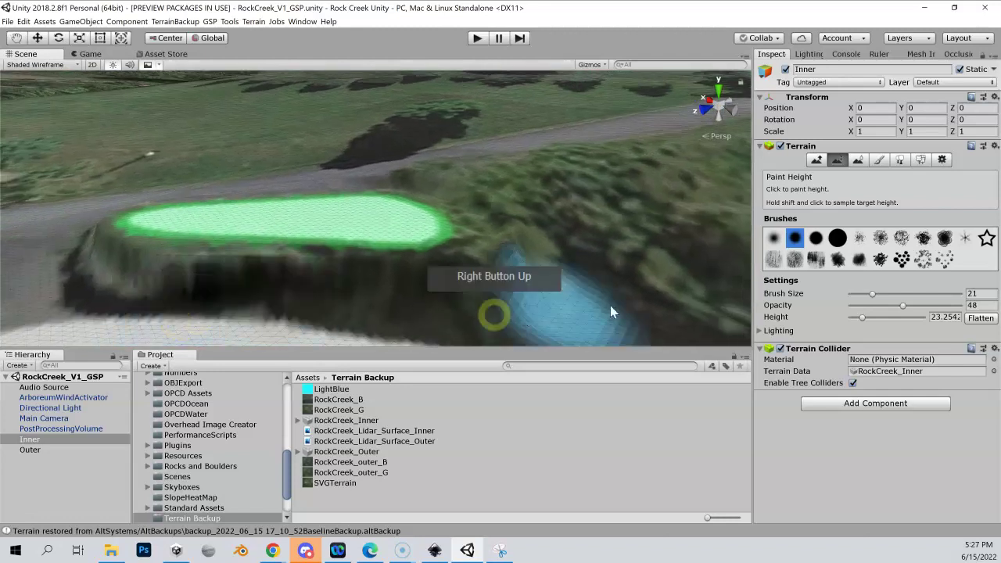
Smooth the ground bordering the raised green using Smooth Height with the first soft round brush.
{"action": "left_click", "coordinate": [858, 159]}
{"action": "left_click", "coordinate": [773, 224]}
{"action": "left_click", "coordinate": [585, 193]}
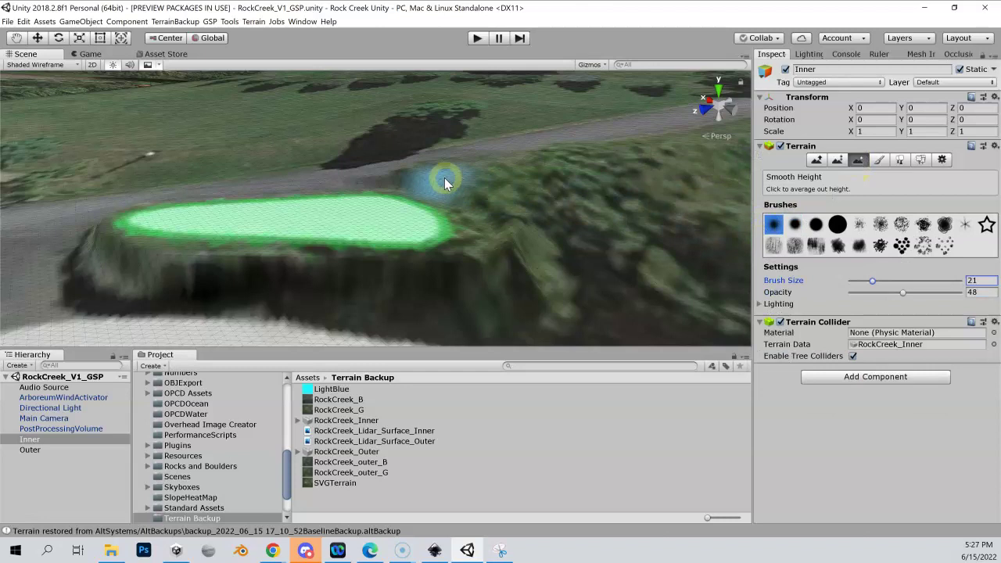
{"action": "mouse_move", "coordinate": [375, 173]}
{"action": "left_mouse_down"}
{"action": "mouse_move", "coordinate": [342, 171]}
{"action": "mouse_move", "coordinate": [491, 199]}
{"action": "mouse_move", "coordinate": [515, 251]}
{"action": "mouse_move", "coordinate": [474, 268]}
{"action": "mouse_move", "coordinate": [163, 269]}
{"action": "mouse_move", "coordinate": [116, 261]}
{"action": "mouse_move", "coordinate": [100, 246]}
{"action": "mouse_move", "coordinate": [105, 225]}
{"action": "mouse_move", "coordinate": [139, 209]}
{"action": "mouse_move", "coordinate": [441, 180]}
{"action": "mouse_move", "coordinate": [501, 192]}
{"action": "mouse_move", "coordinate": [523, 225]}
{"action": "mouse_move", "coordinate": [501, 252]}
{"action": "left_mouse_up"}
Switch to Paint Height, sample the height in the middle of the rounded green across the path, and choose the second soft round brush.
{"action": "mouse_move", "coordinate": [501, 253]}
{"action": "right_mouse_down"}
{"action": "mouse_move", "coordinate": [521, 252]}
{"action": "mouse_move", "coordinate": [500, 239]}
{"action": "mouse_move", "coordinate": [698, 242]}
{"action": "mouse_move", "coordinate": [779, 227]}
{"action": "mouse_move", "coordinate": [843, 257]}
{"action": "mouse_move", "coordinate": [842, 212]}
{"action": "mouse_move", "coordinate": [817, 193]}
{"action": "mouse_move", "coordinate": [826, 198]}
{"action": "mouse_move", "coordinate": [813, 200]}
{"action": "mouse_move", "coordinate": [848, 176]}
{"action": "mouse_move", "coordinate": [67, 218]}
{"action": "mouse_move", "coordinate": [53, 200]}
{"action": "mouse_move", "coordinate": [16, 235]}
{"action": "mouse_move", "coordinate": [26, 282]}
{"action": "mouse_move", "coordinate": [60, 290]}
{"action": "mouse_move", "coordinate": [32, 274]}
{"action": "mouse_move", "coordinate": [6, 277]}
{"action": "right_mouse_up"}
{"action": "key", "text": "shift+w"}
{"action": "key", "text": "shift+s"}
{"action": "key", "text": "shift+w"}
{"action": "key", "text": "shift+s"}
{"action": "key", "text": "shift+w"}
{"action": "key", "text": "shift+e"}
{"action": "key", "text": "shift+w"}
{"action": "key", "text": "shift+e"}
{"action": "key", "text": "shift+w"}
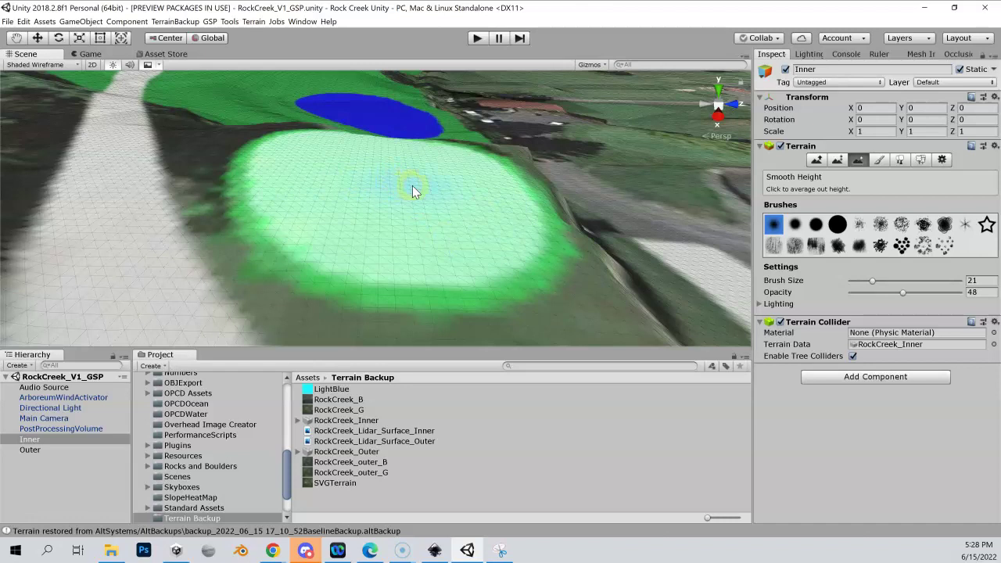
{"action": "left_click", "coordinate": [838, 159]}
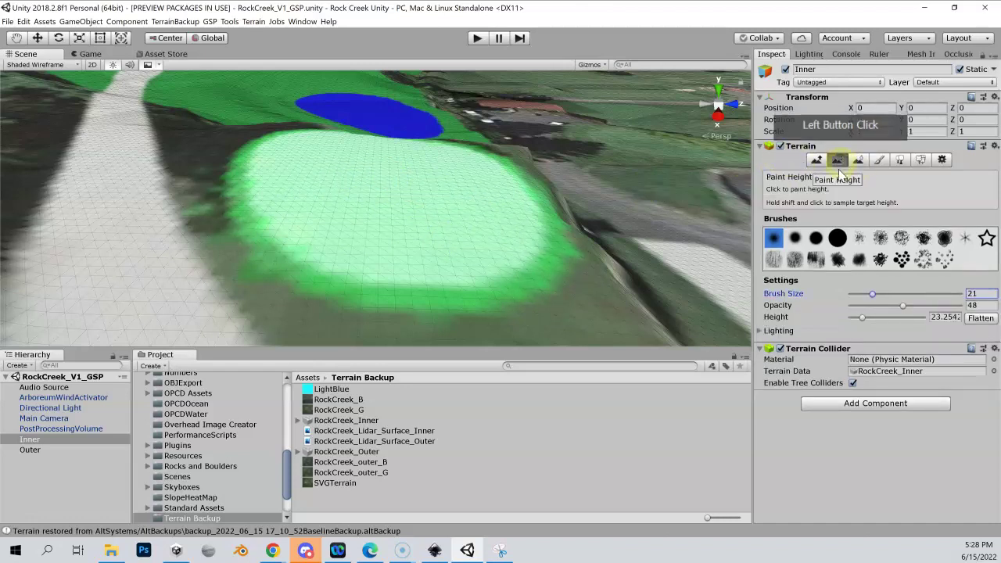
{"action": "left_click", "coordinate": [385, 201], "text": "shift"}
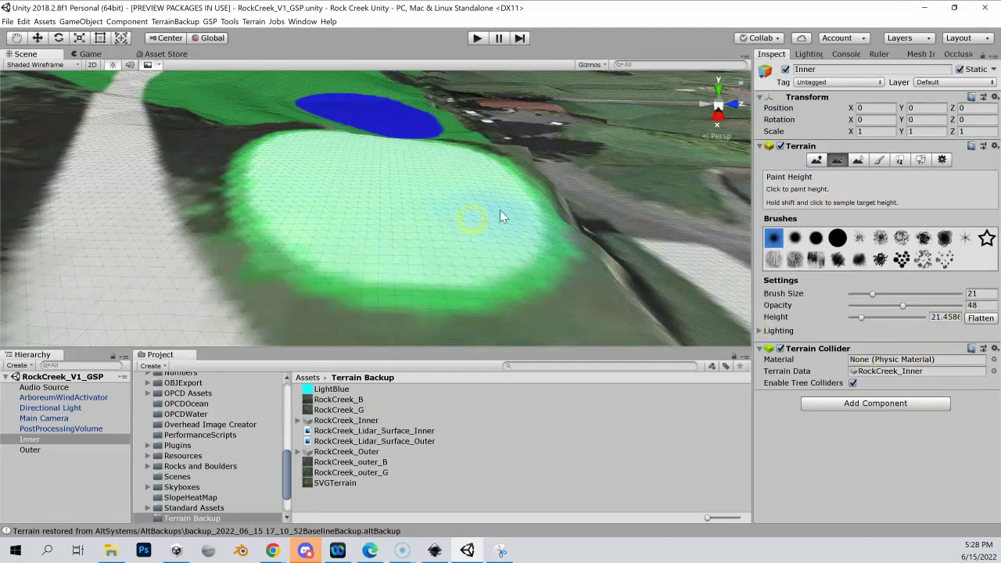
{"action": "left_click", "coordinate": [794, 238]}
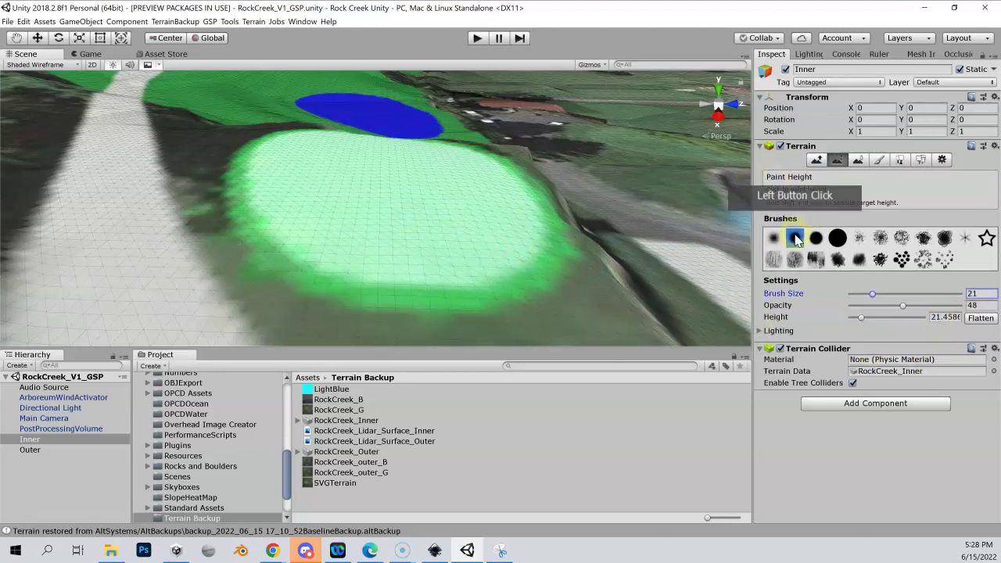
Level the rounded green across the path to the sampled height.
{"action": "mouse_move", "coordinate": [408, 224]}
{"action": "left_mouse_down"}
{"action": "mouse_move", "coordinate": [454, 236]}
{"action": "mouse_move", "coordinate": [460, 191]}
{"action": "mouse_move", "coordinate": [382, 238]}
{"action": "mouse_move", "coordinate": [312, 194]}
{"action": "mouse_move", "coordinate": [300, 166]}
{"action": "mouse_move", "coordinate": [384, 187]}
{"action": "left_mouse_up"}
{"action": "right_click_drag", "start_coordinate": [383, 188], "coordinate": [263, 227]}
{"action": "left_click_drag", "start_coordinate": [263, 228], "coordinate": [599, 163]}
Reselect the Inner terrain with Paint Height and extend the level ground around the rounded green's outer edge.
{"action": "left_click", "coordinate": [245, 265]}
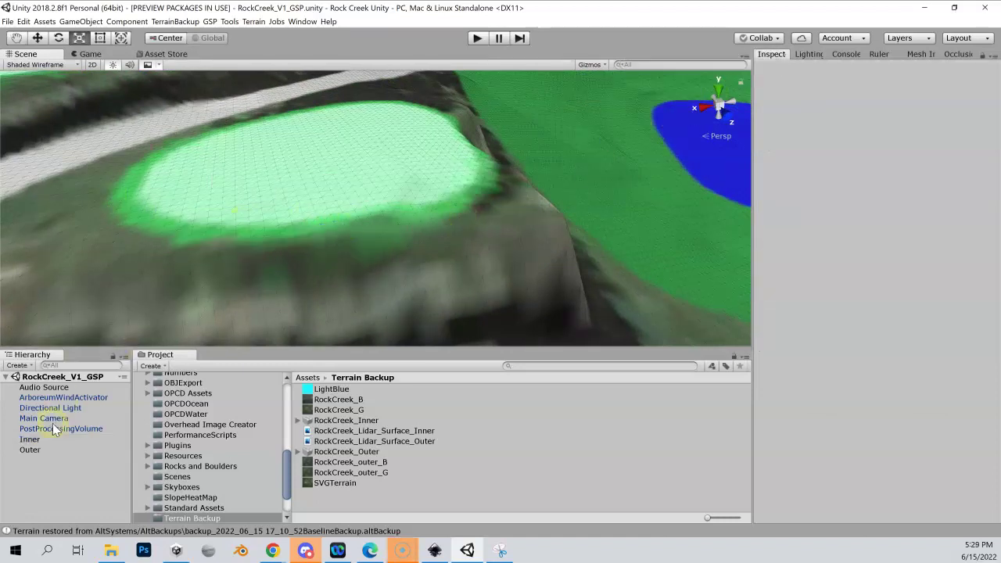
{"action": "left_click", "coordinate": [30, 438]}
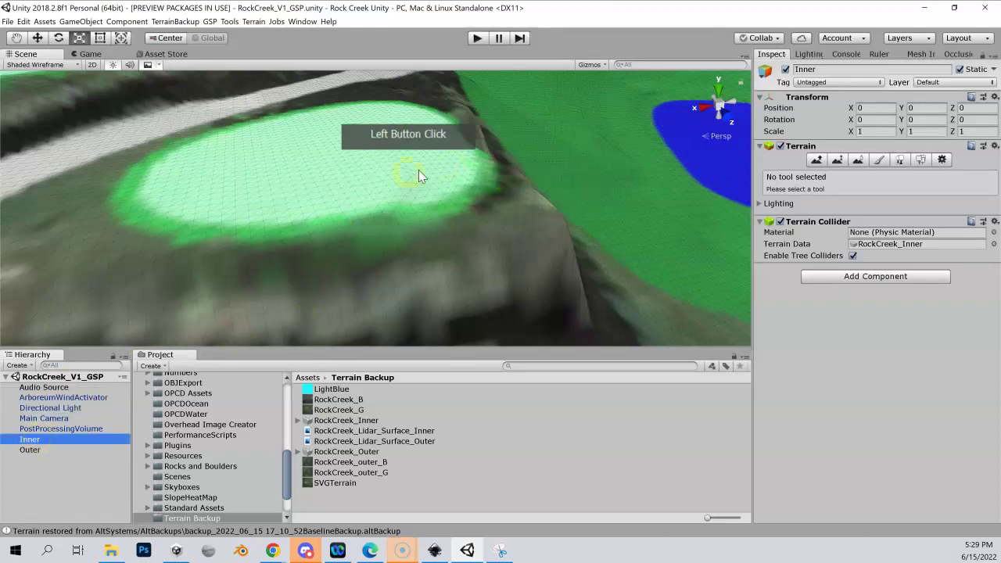
{"action": "left_click", "coordinate": [836, 160]}
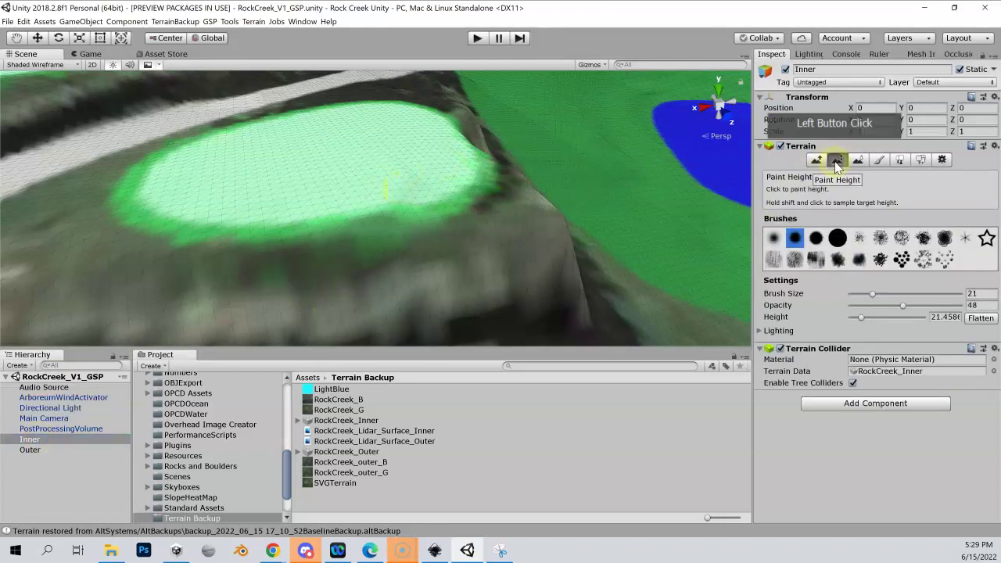
{"action": "mouse_move", "coordinate": [356, 227]}
{"action": "left_mouse_down"}
{"action": "mouse_move", "coordinate": [412, 196]}
{"action": "mouse_move", "coordinate": [432, 162]}
{"action": "mouse_move", "coordinate": [427, 122]}
{"action": "mouse_move", "coordinate": [375, 111]}
{"action": "mouse_move", "coordinate": [439, 125]}
{"action": "mouse_move", "coordinate": [457, 165]}
{"action": "mouse_move", "coordinate": [375, 196]}
{"action": "mouse_move", "coordinate": [252, 205]}
{"action": "mouse_move", "coordinate": [201, 198]}
{"action": "mouse_move", "coordinate": [182, 179]}
{"action": "mouse_move", "coordinate": [208, 157]}
{"action": "mouse_move", "coordinate": [351, 116]}
{"action": "mouse_move", "coordinate": [435, 127]}
{"action": "mouse_move", "coordinate": [459, 140]}
{"action": "mouse_move", "coordinate": [460, 153]}
{"action": "mouse_move", "coordinate": [446, 118]}
{"action": "mouse_move", "coordinate": [397, 105]}
{"action": "mouse_move", "coordinate": [458, 192]}
{"action": "left_mouse_up"}
{"action": "mouse_move", "coordinate": [458, 192]}
{"action": "right_mouse_down"}
{"action": "mouse_move", "coordinate": [648, 123]}
{"action": "mouse_move", "coordinate": [711, 149]}
{"action": "mouse_move", "coordinate": [711, 117]}
{"action": "mouse_move", "coordinate": [445, 95]}
{"action": "mouse_move", "coordinate": [476, 112]}
{"action": "mouse_move", "coordinate": [743, 148]}
{"action": "mouse_move", "coordinate": [419, 123]}
{"action": "mouse_move", "coordinate": [338, 135]}
{"action": "mouse_move", "coordinate": [321, 119]}
{"action": "mouse_move", "coordinate": [399, 108]}
{"action": "mouse_move", "coordinate": [371, 112]}
{"action": "mouse_move", "coordinate": [424, 151]}
{"action": "mouse_move", "coordinate": [409, 169]}
{"action": "mouse_move", "coordinate": [275, 238]}
{"action": "right_mouse_up"}
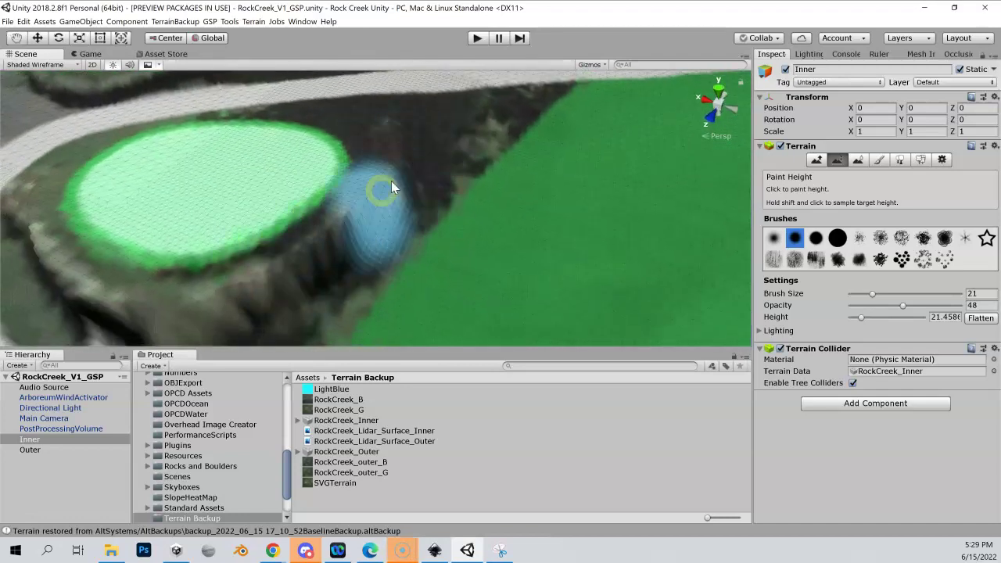
{"action": "right_click_drag", "start_coordinate": [320, 241], "coordinate": [283, 252]}
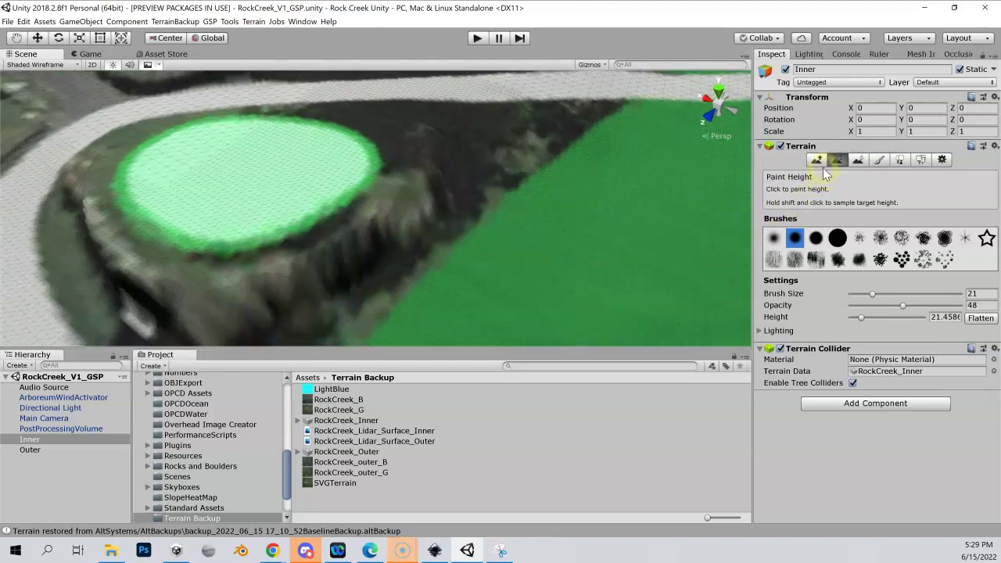
Set up Smooth Height with the first soft round brush and an opacity of 6.
{"action": "left_click", "coordinate": [855, 161]}
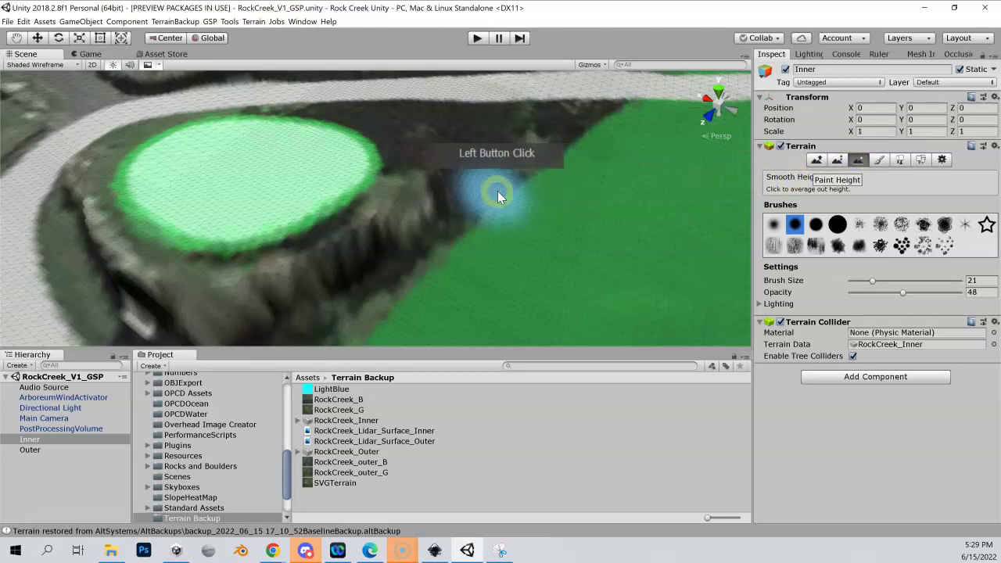
{"action": "left_click", "coordinate": [778, 226]}
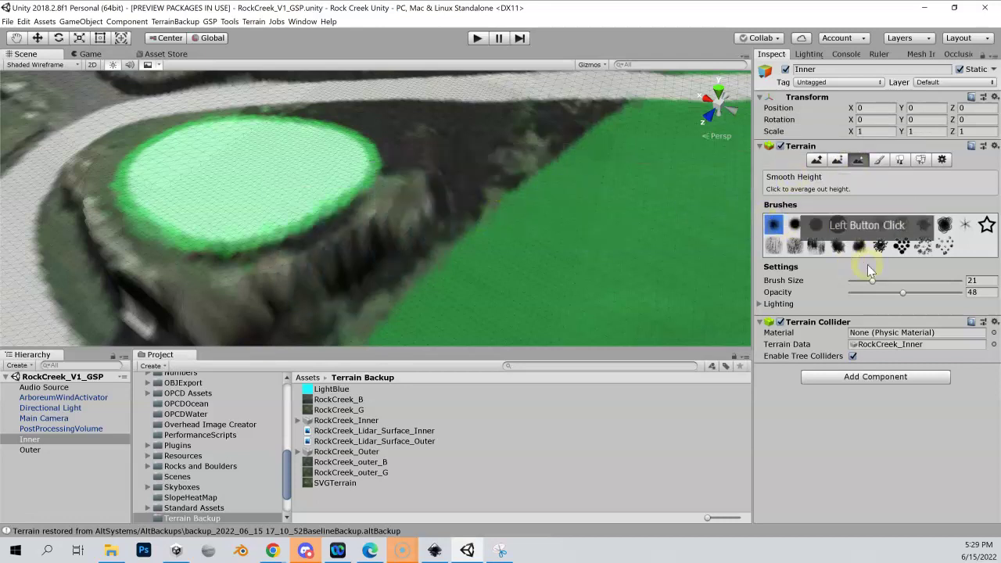
{"action": "left_click_drag", "start_coordinate": [904, 292], "coordinate": [856, 293]}
Lightly smooth the banks and carved ground all around the rounded green.
{"action": "mouse_move", "coordinate": [429, 148]}
{"action": "left_mouse_down"}
{"action": "mouse_move", "coordinate": [369, 225]}
{"action": "mouse_move", "coordinate": [236, 296]}
{"action": "mouse_move", "coordinate": [94, 239]}
{"action": "left_mouse_up"}
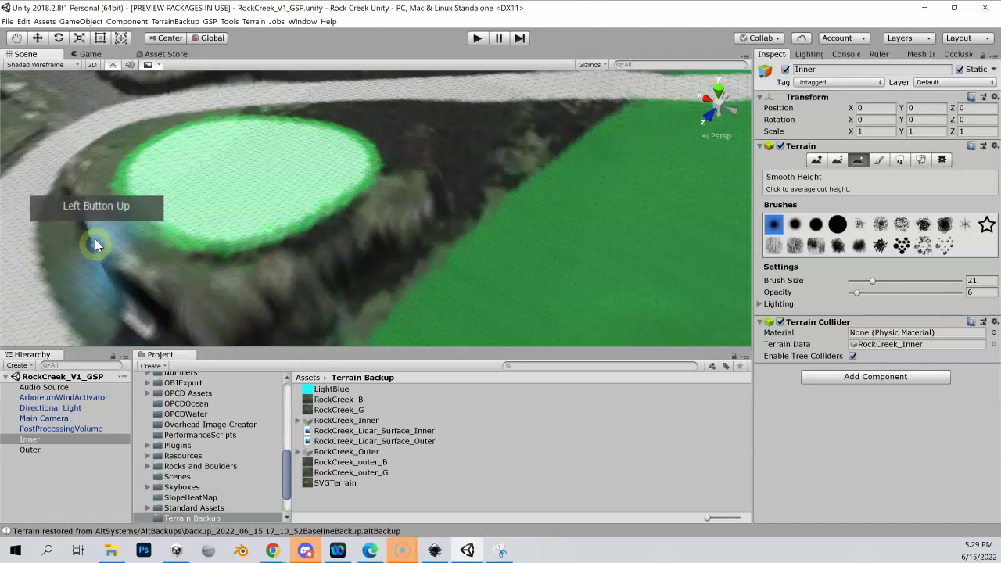
{"action": "mouse_move", "coordinate": [100, 154]}
{"action": "left_mouse_down"}
{"action": "mouse_move", "coordinate": [85, 213]}
{"action": "mouse_move", "coordinate": [107, 260]}
{"action": "mouse_move", "coordinate": [200, 309]}
{"action": "mouse_move", "coordinate": [262, 299]}
{"action": "mouse_move", "coordinate": [447, 170]}
{"action": "mouse_move", "coordinate": [440, 164]}
{"action": "mouse_move", "coordinate": [413, 213]}
{"action": "left_mouse_up"}
{"action": "left_click", "coordinate": [340, 257]}
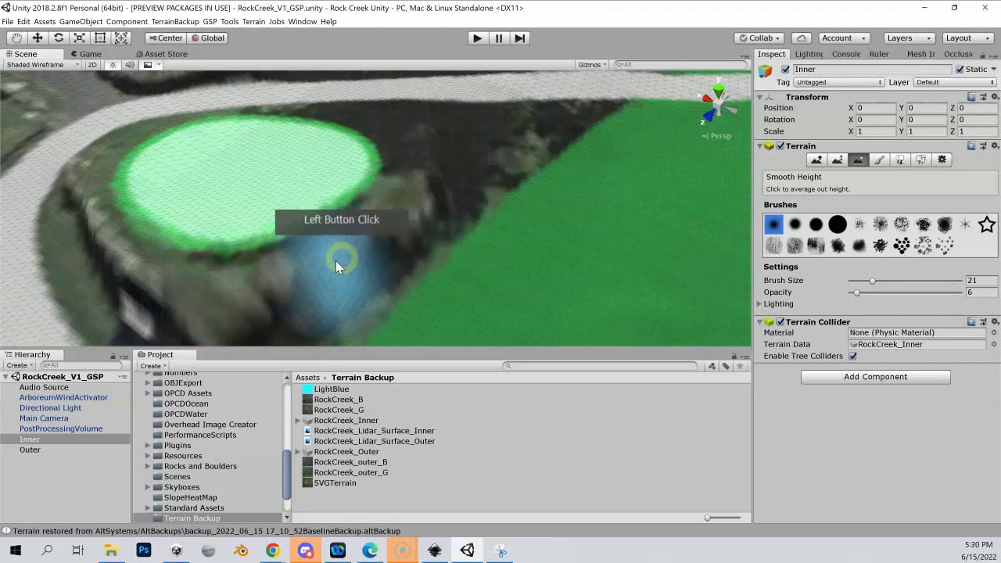
{"action": "mouse_move", "coordinate": [90, 184]}
{"action": "left_mouse_down"}
{"action": "mouse_move", "coordinate": [114, 254]}
{"action": "mouse_move", "coordinate": [222, 291]}
{"action": "left_mouse_up"}
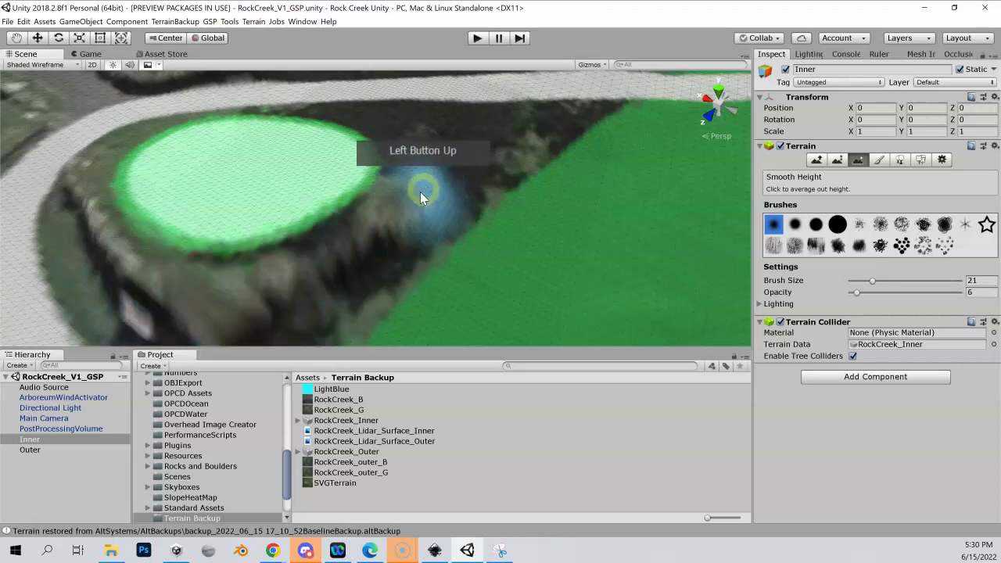
{"action": "mouse_move", "coordinate": [436, 148]}
{"action": "left_mouse_down"}
{"action": "mouse_move", "coordinate": [411, 204]}
{"action": "mouse_move", "coordinate": [391, 221]}
{"action": "left_mouse_up"}
{"action": "mouse_move", "coordinate": [391, 221]}
{"action": "right_mouse_down"}
{"action": "mouse_move", "coordinate": [623, 208]}
{"action": "mouse_move", "coordinate": [601, 182]}
{"action": "mouse_move", "coordinate": [254, 102]}
{"action": "mouse_move", "coordinate": [181, 100]}
{"action": "mouse_move", "coordinate": [160, 71]}
{"action": "mouse_move", "coordinate": [165, 100]}
{"action": "mouse_move", "coordinate": [198, 68]}
{"action": "mouse_move", "coordinate": [210, 106]}
{"action": "mouse_move", "coordinate": [304, 99]}
{"action": "right_mouse_up"}
{"action": "right_click_drag", "start_coordinate": [389, 85], "coordinate": [762, 109]}
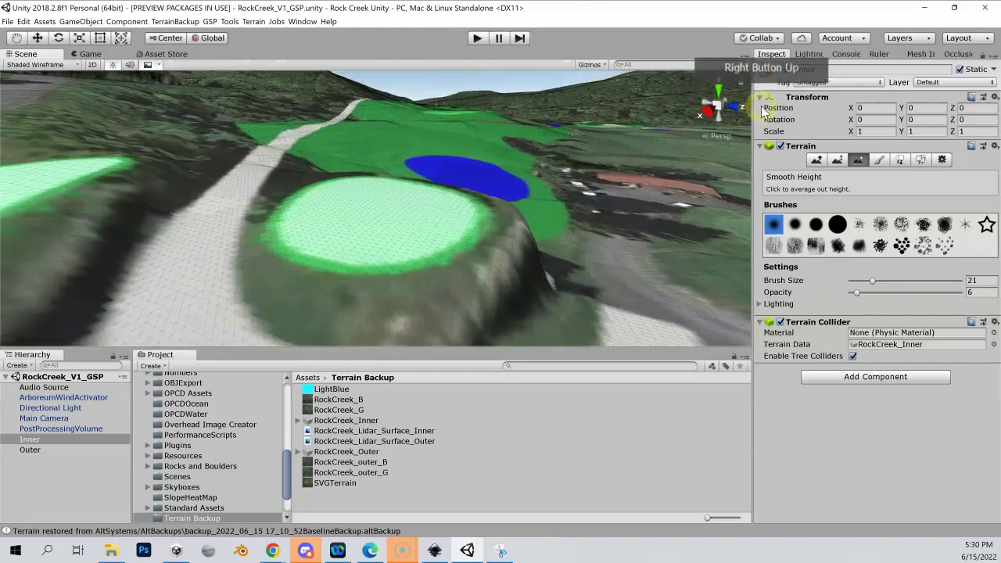
Search the project assets for "huma" and place HumanHeight at the rounded green's path-side edge as a scale reference.
{"action": "left_click", "coordinate": [551, 366]}
{"action": "type", "text": "huma"}
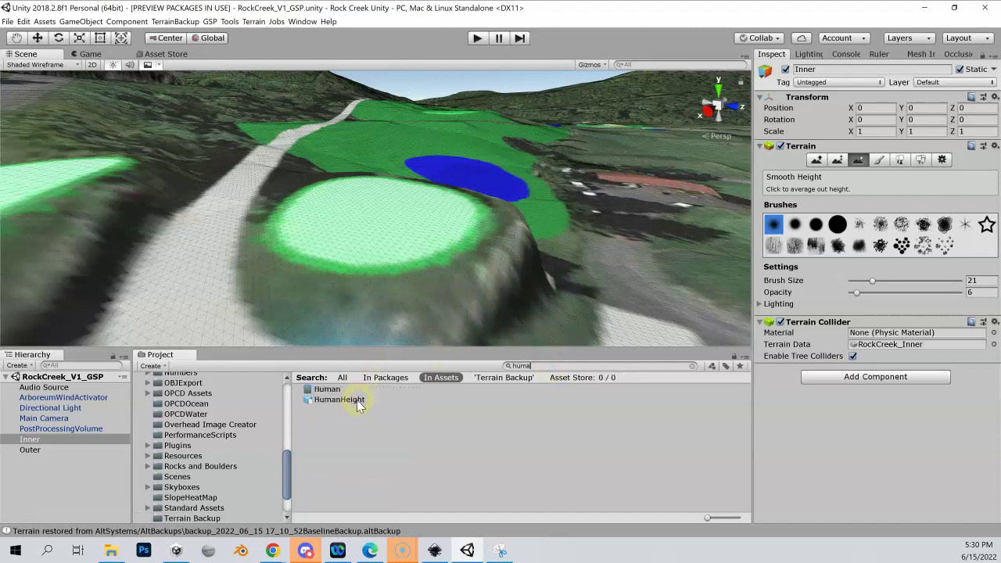
{"action": "left_click", "coordinate": [357, 399]}
{"action": "left_click_drag", "start_coordinate": [356, 399], "coordinate": [247, 269]}
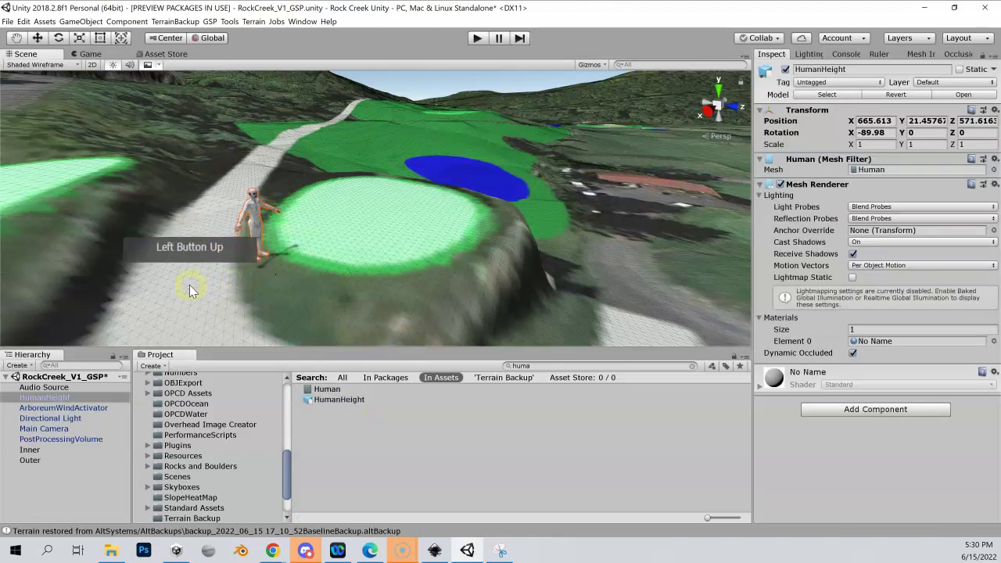
{"action": "left_click", "coordinate": [254, 206]}
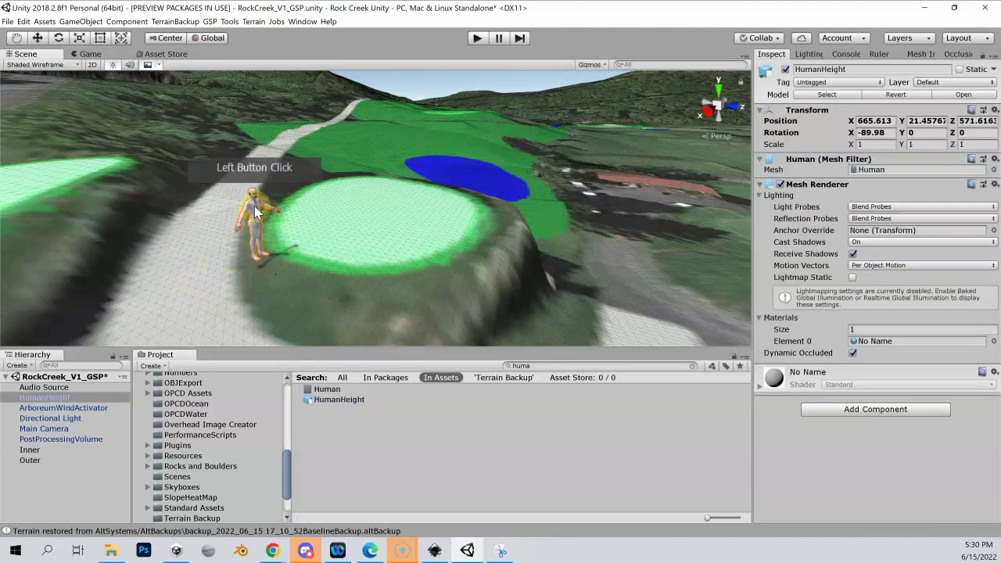
{"action": "right_click_drag", "start_coordinate": [252, 208], "coordinate": [171, 279]}
{"action": "left_click", "coordinate": [30, 509]}
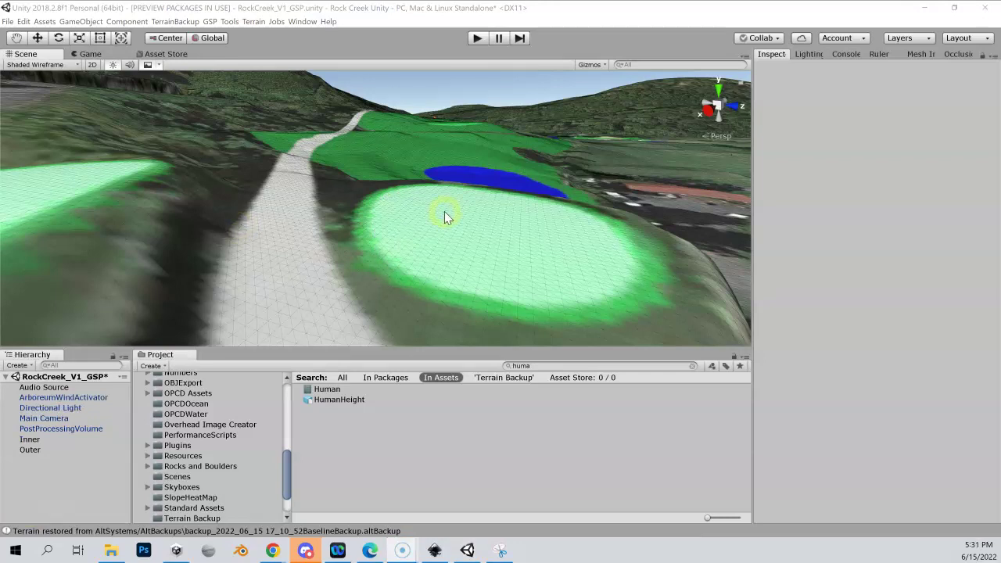
{"action": "right_click_drag", "start_coordinate": [444, 211], "coordinate": [344, 208]}
{"action": "left_click", "coordinate": [185, 23]}
{"action": "left_click", "coordinate": [187, 32]}
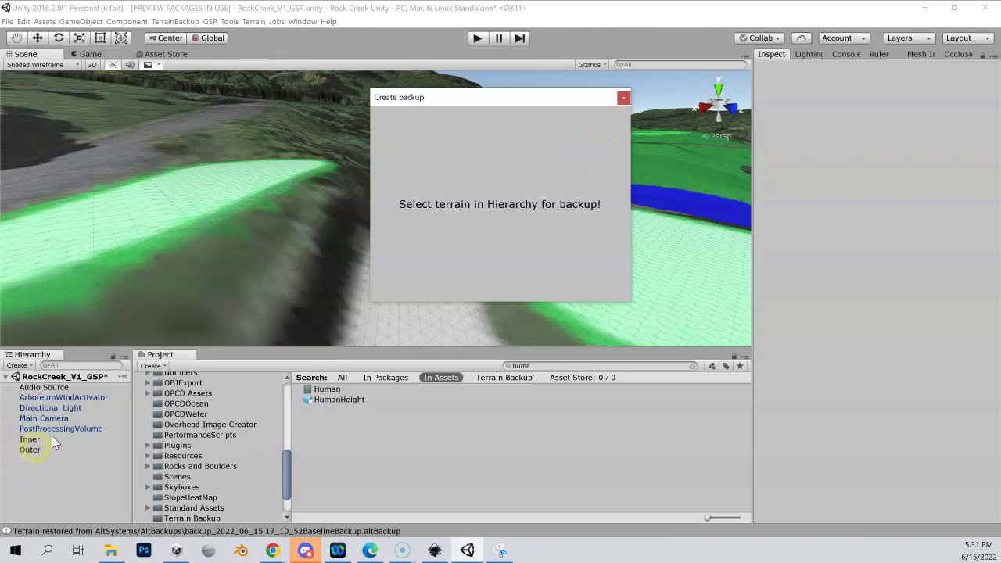
{"action": "left_click", "coordinate": [623, 100]}
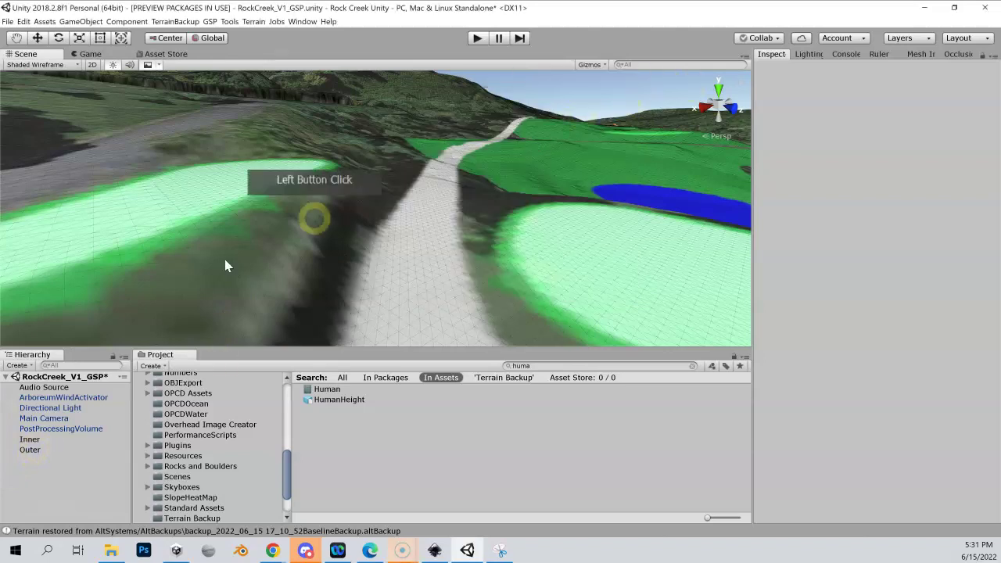
Create a backup of the Inner terrain, named %time%TeeBoxesComplete, including its height map, texture map, grass and trees.
{"action": "left_click", "coordinate": [30, 439]}
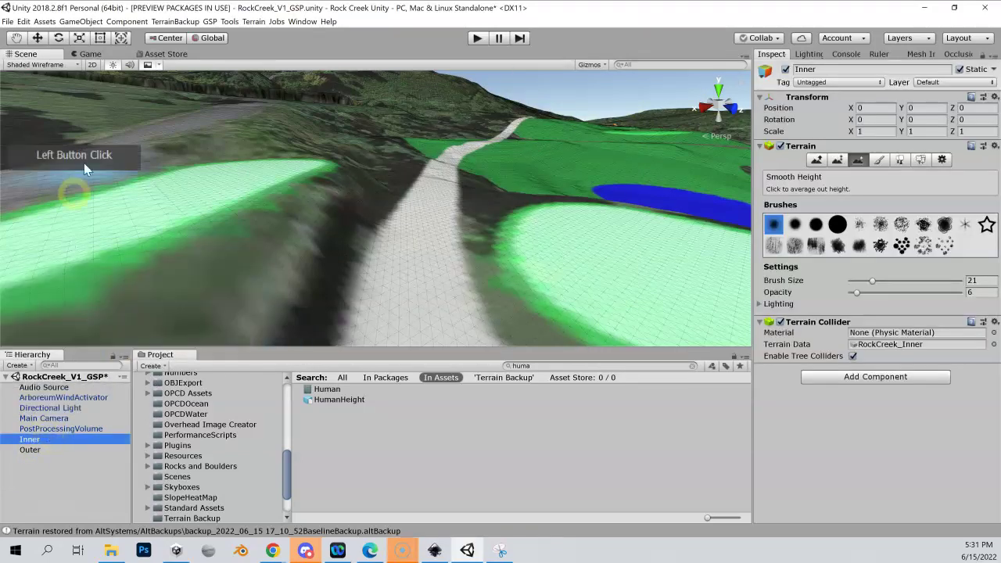
{"action": "left_click", "coordinate": [168, 21]}
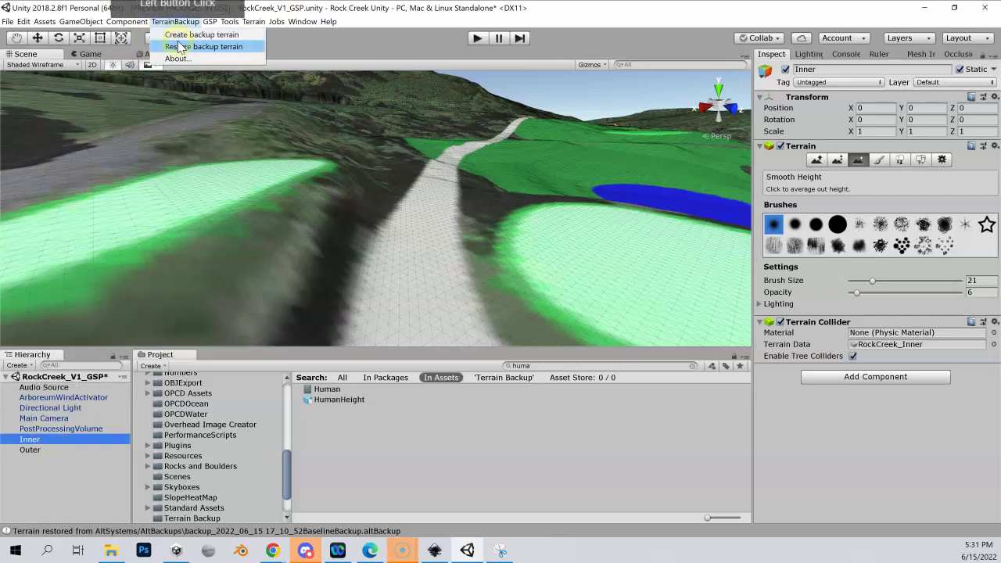
{"action": "left_click", "coordinate": [202, 34]}
{"action": "left_click", "coordinate": [422, 152]}
{"action": "left_click", "coordinate": [487, 232]}
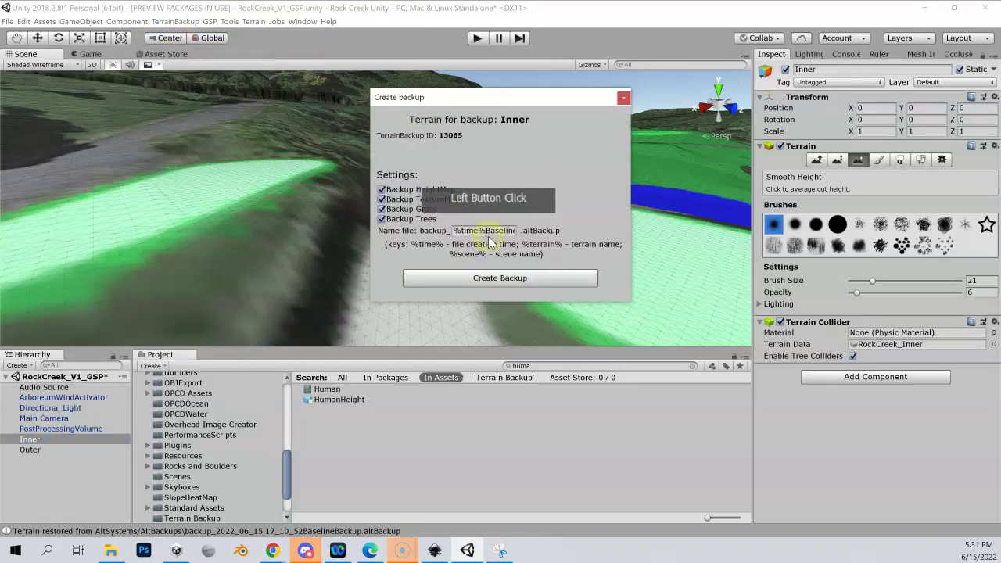
{"action": "left_click", "coordinate": [489, 232]}
{"action": "left_click", "coordinate": [501, 232]}
{"action": "left_click_drag", "start_coordinate": [500, 232], "coordinate": [561, 228]}
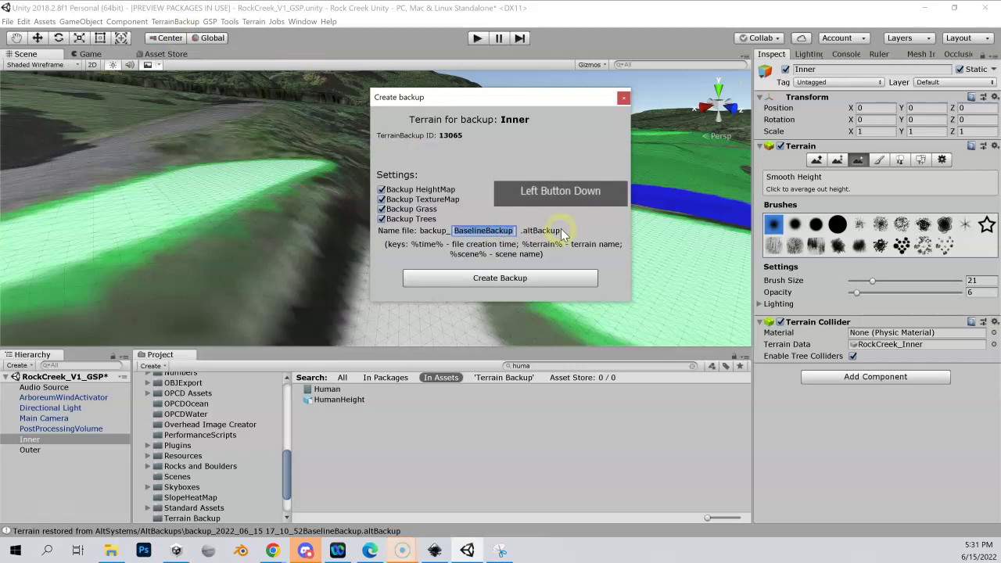
{"action": "key", "text": "BackSpace"}
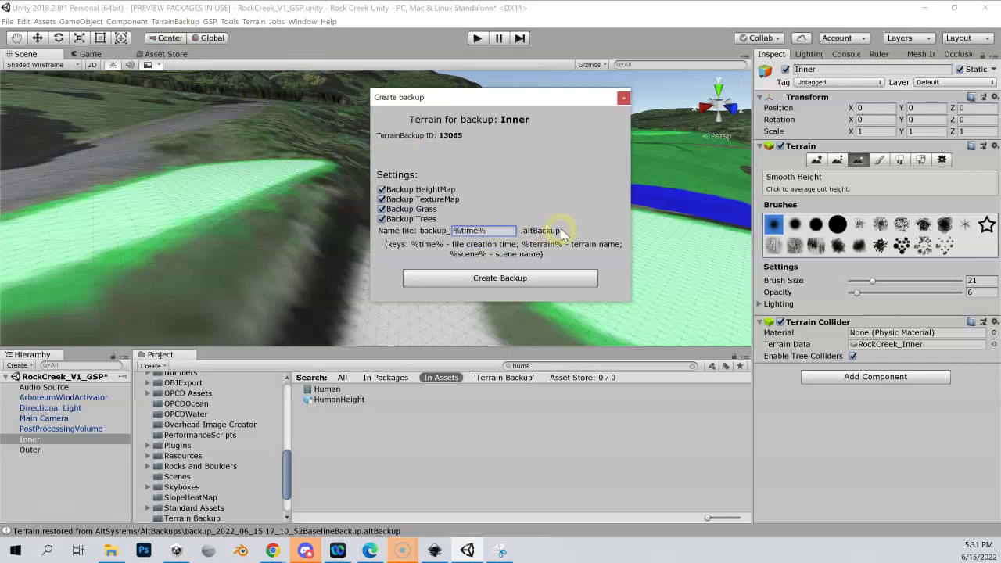
{"action": "type", "text": "TeeBoxesCom"}
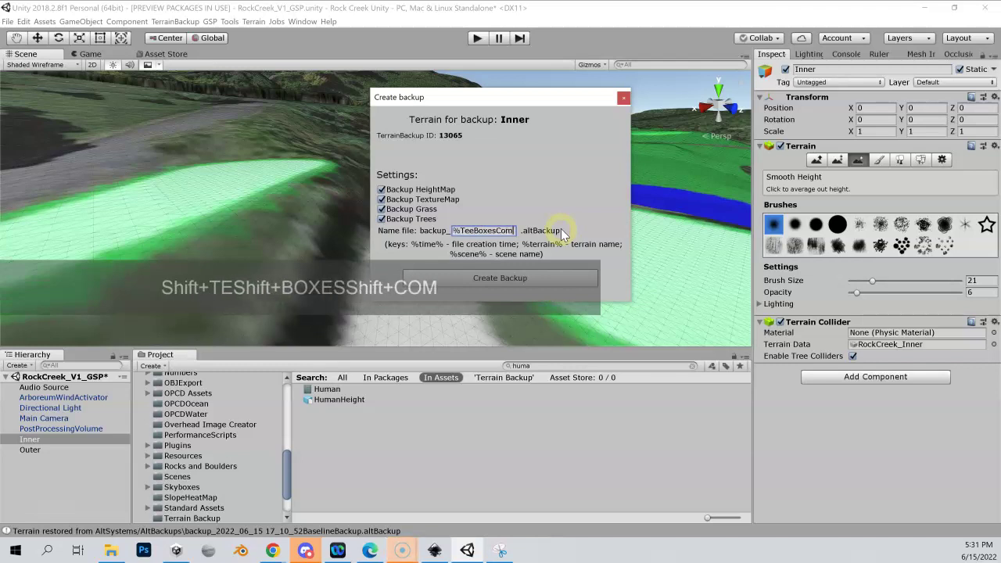
{"action": "type", "text": "plete"}
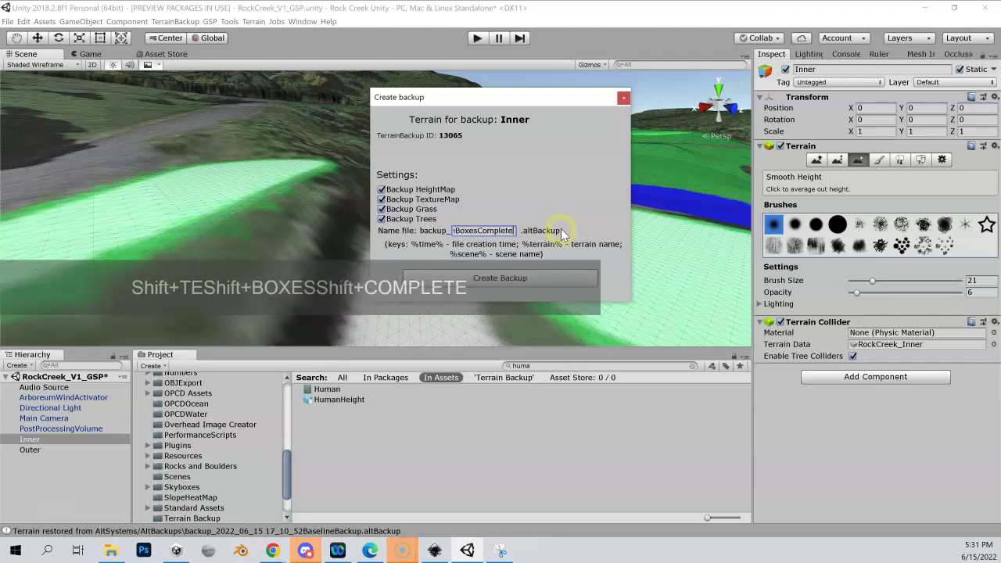
{"action": "left_click", "coordinate": [510, 278]}
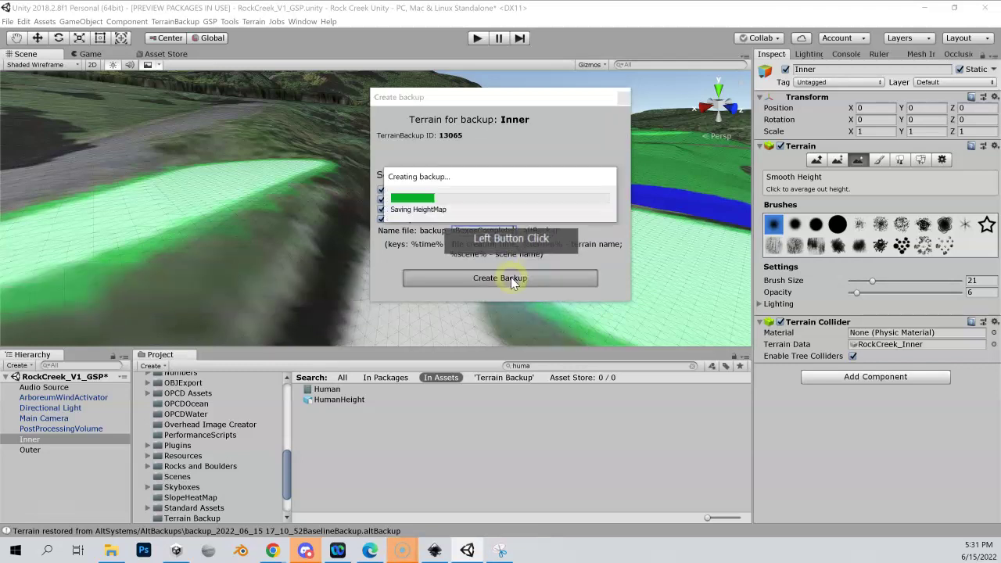